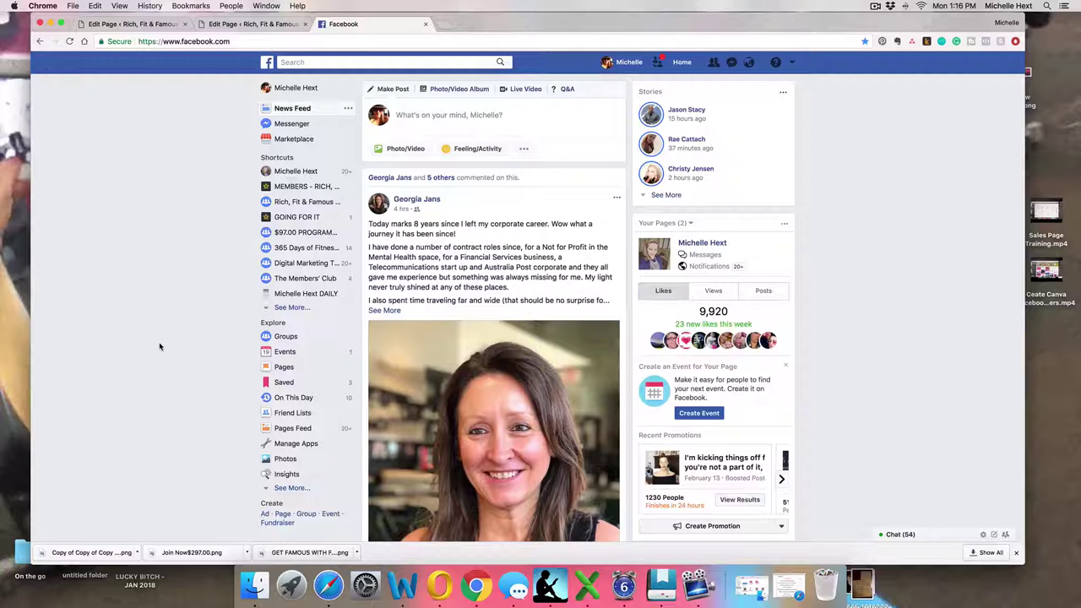
Go to the Groups page from the Explore section of the left sidebar
{"action": "left_click", "coordinate": [285, 336]}
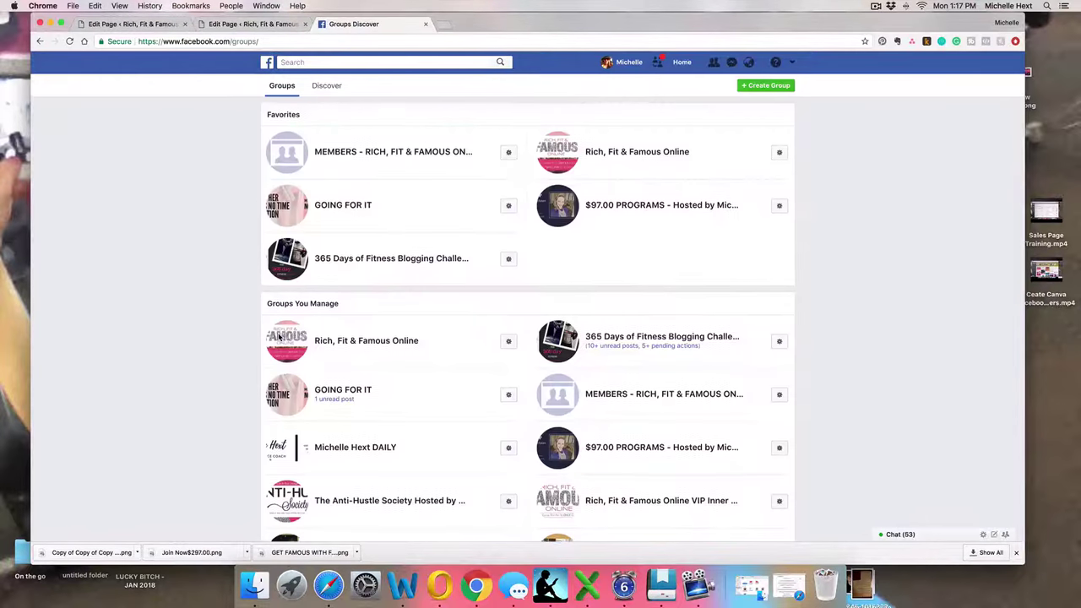
Start a closed group named TEST with one member added by e-mail, pinned to shortcuts
{"action": "left_click", "coordinate": [749, 87]}
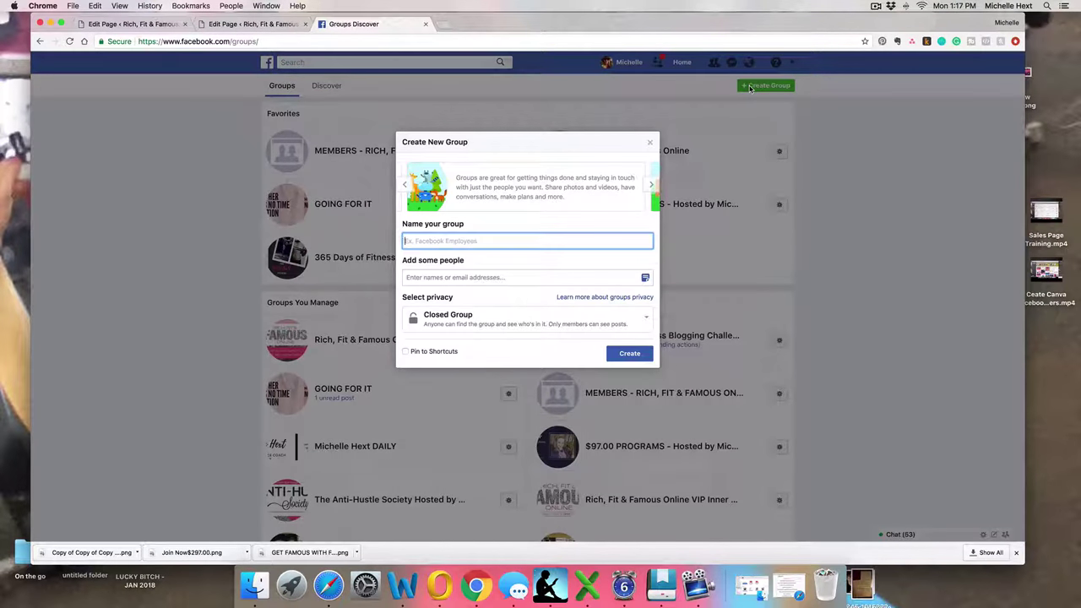
{"action": "type", "text": "TEST"}
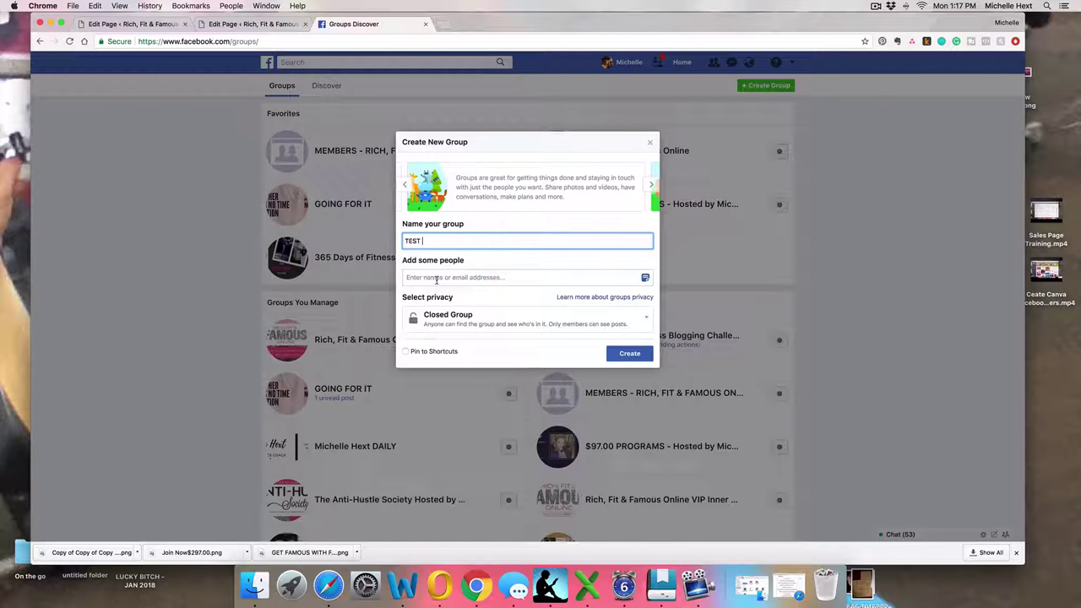
{"action": "left_click", "coordinate": [437, 279]}
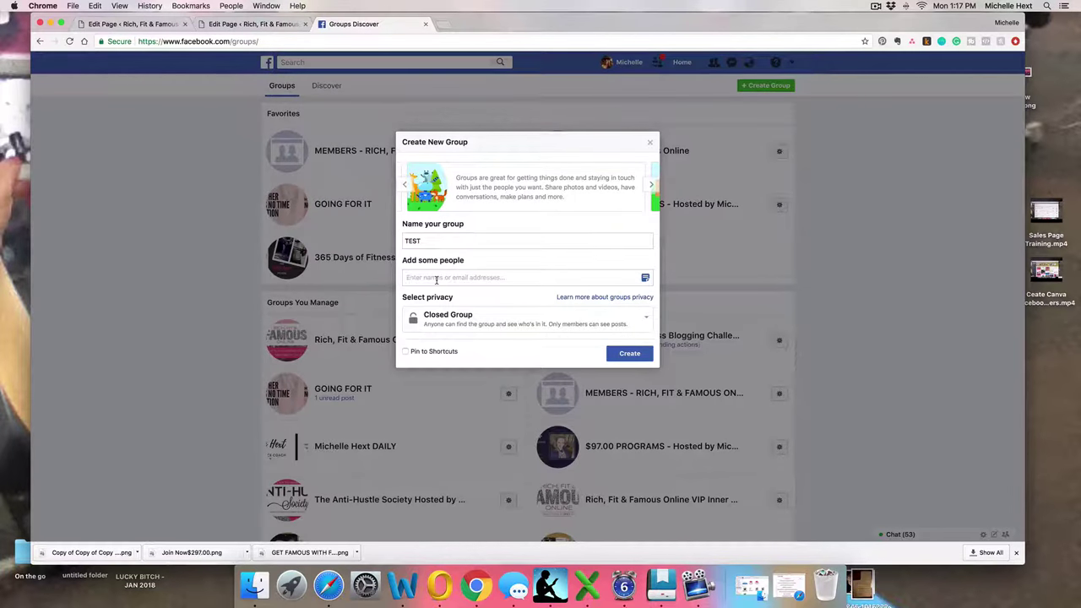
{"action": "type", "text": "M"}
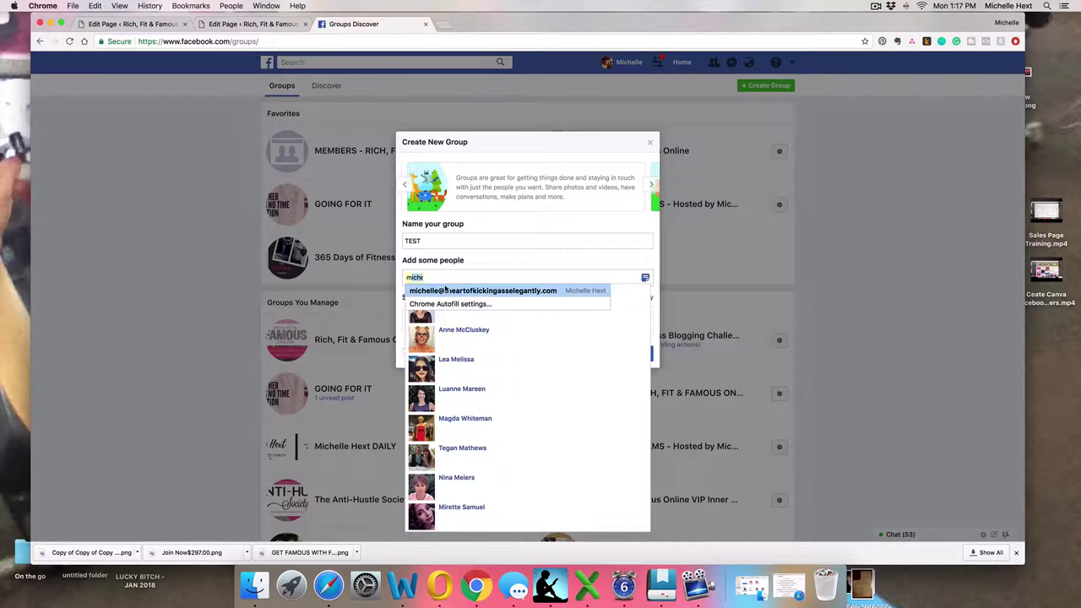
{"action": "left_click", "coordinate": [499, 292]}
{"action": "left_click", "coordinate": [503, 300]}
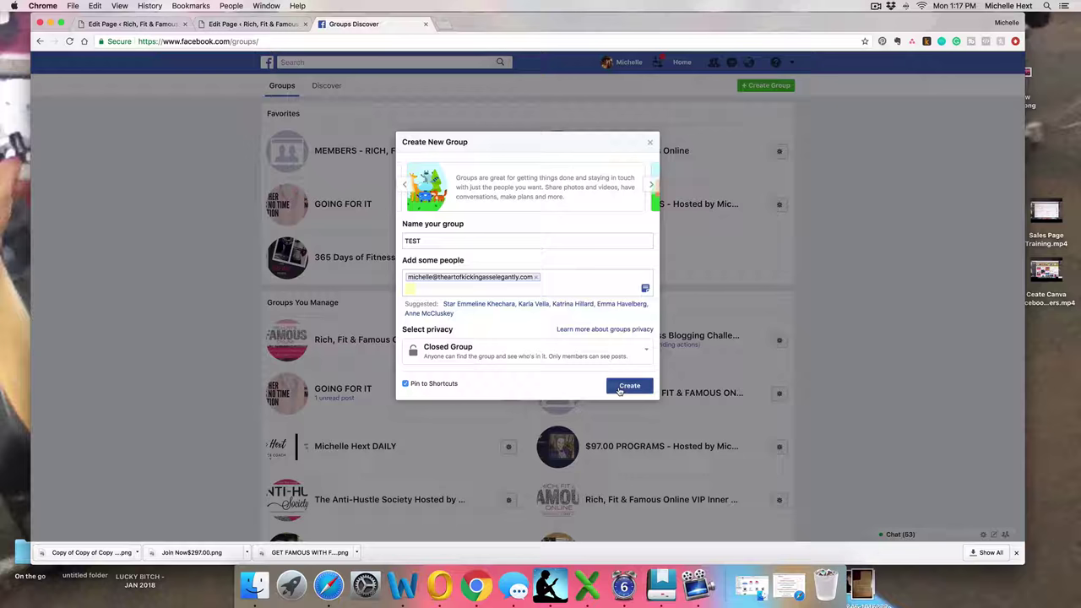
Create the TEST group and give it the sun icon
{"action": "left_click", "coordinate": [619, 389]}
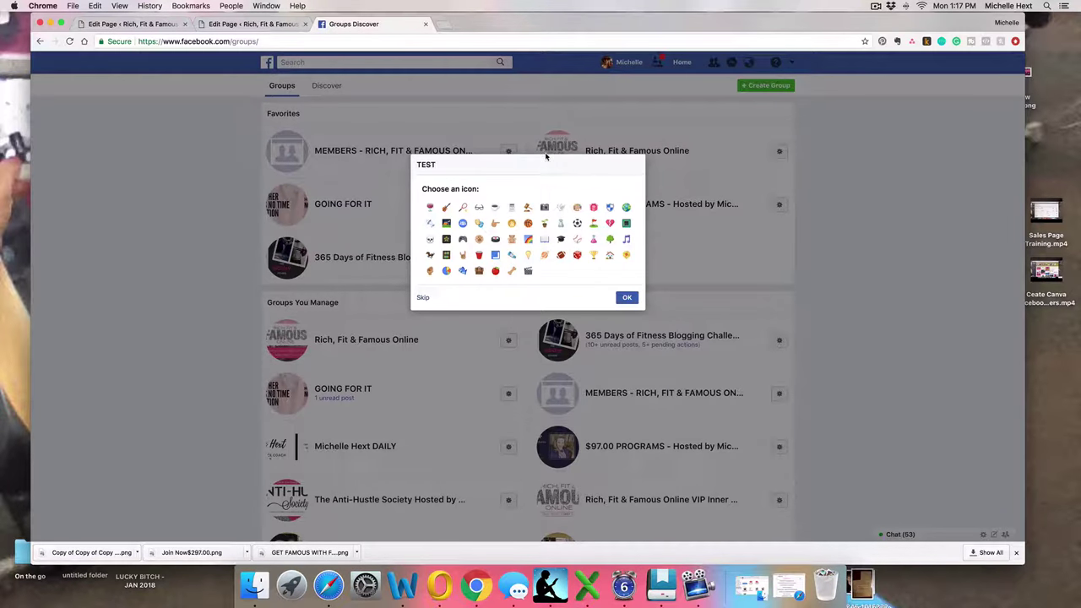
{"action": "left_click", "coordinate": [430, 207]}
{"action": "left_click", "coordinate": [627, 255]}
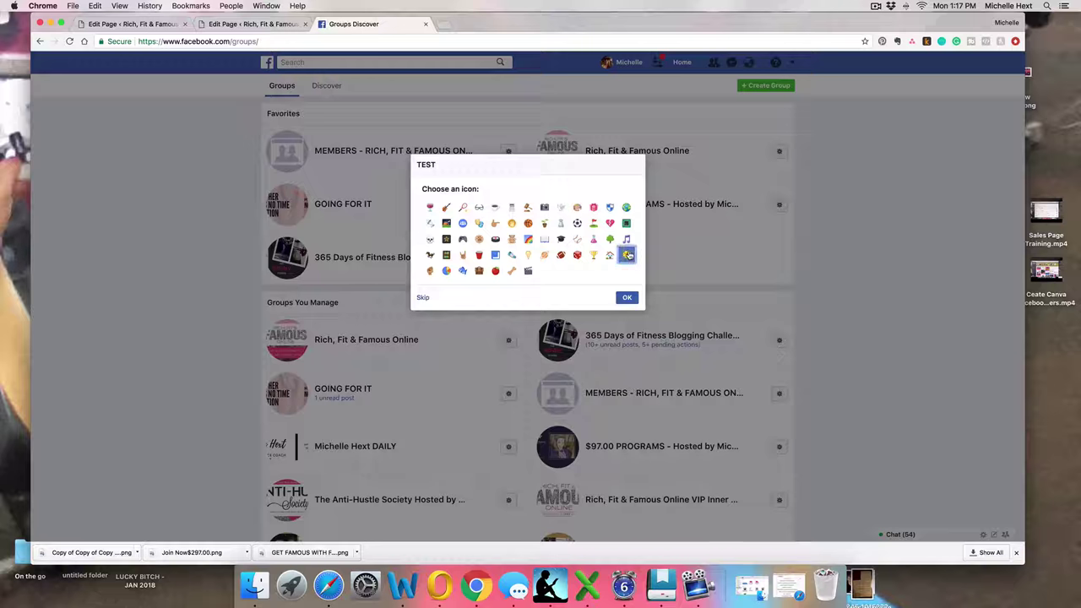
{"action": "left_click", "coordinate": [626, 297]}
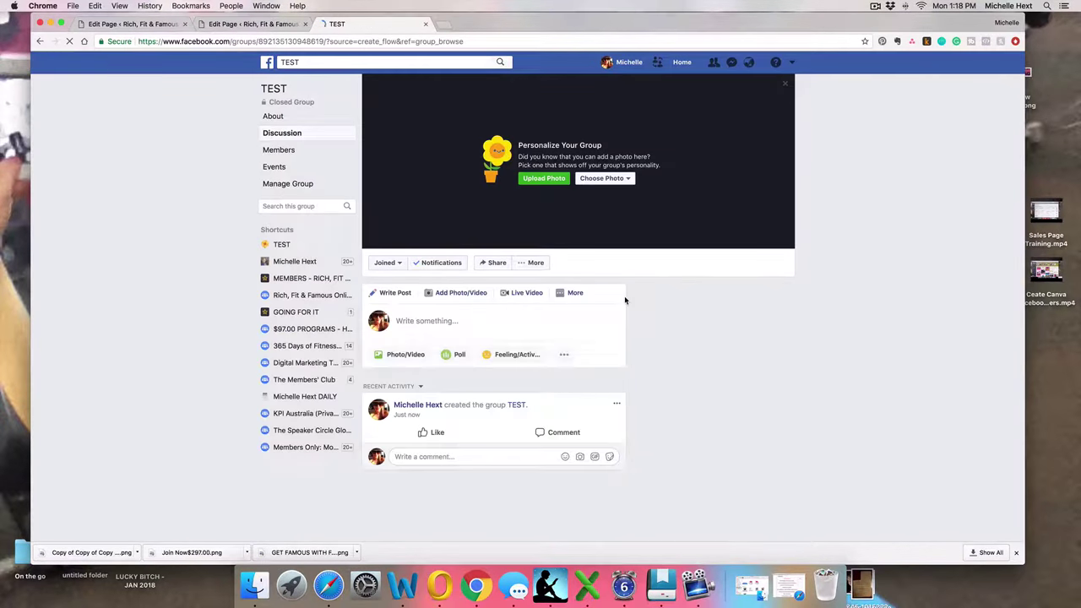
Upload GET FAMOUS WITH FACEBOOK LIVE.png as the cover, reposition it to show the full title, and save
{"action": "left_click", "coordinate": [544, 179]}
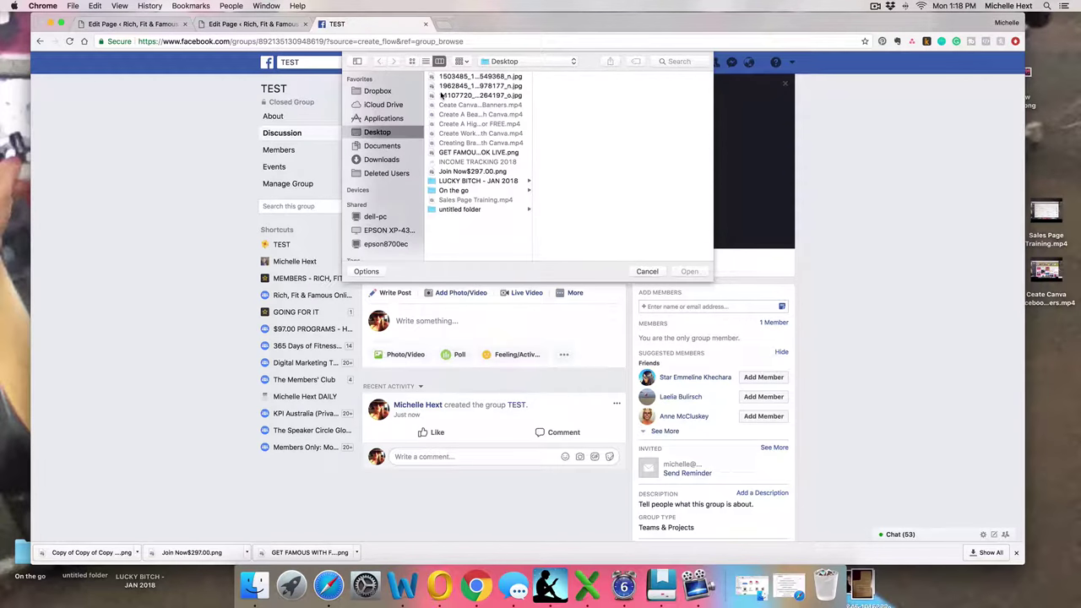
{"action": "left_click_drag", "start_coordinate": [878, 24], "coordinate": [810, 23]}
{"action": "left_click", "coordinate": [411, 152]}
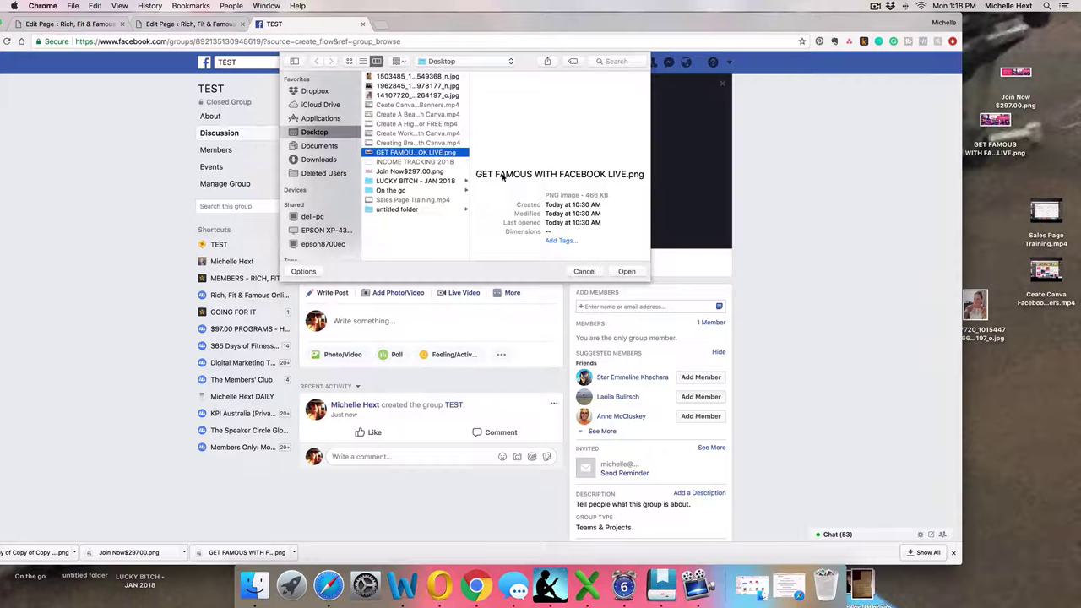
{"action": "left_click", "coordinate": [627, 272]}
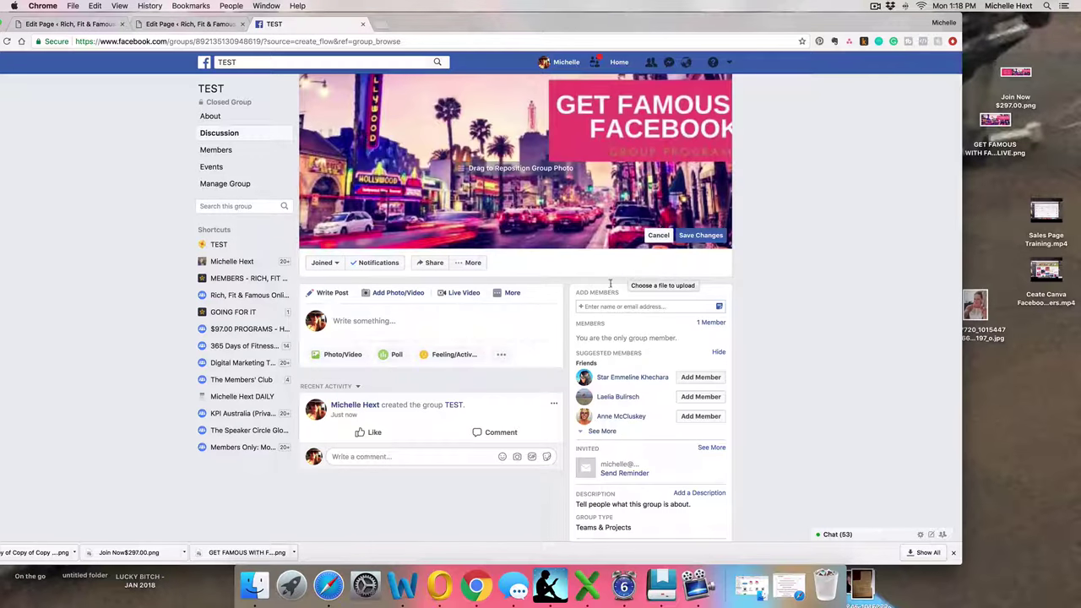
{"action": "left_click_drag", "start_coordinate": [564, 226], "coordinate": [484, 227]}
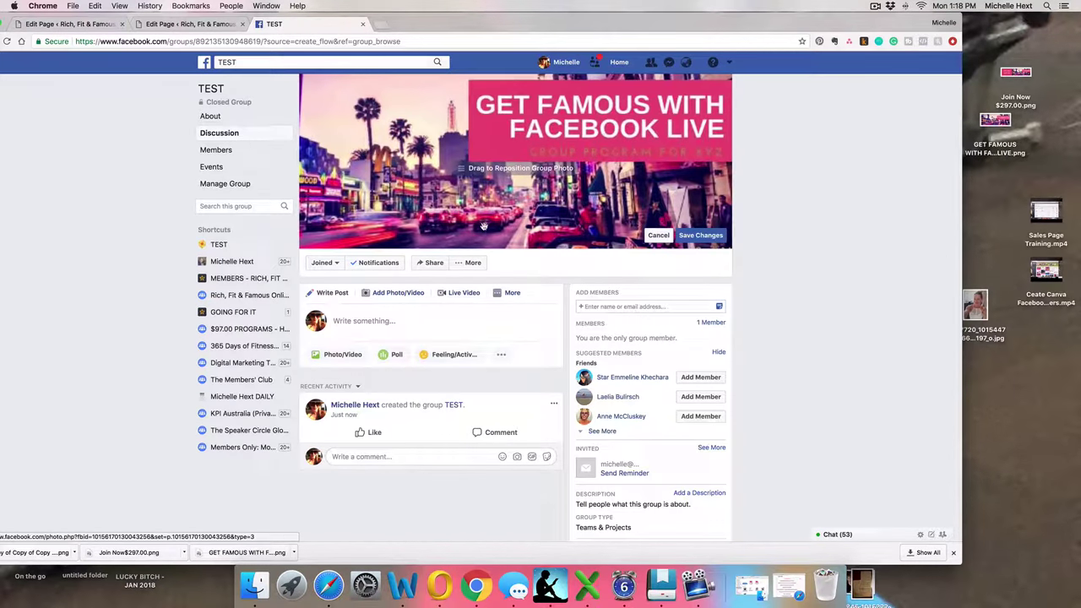
{"action": "left_click", "coordinate": [700, 235]}
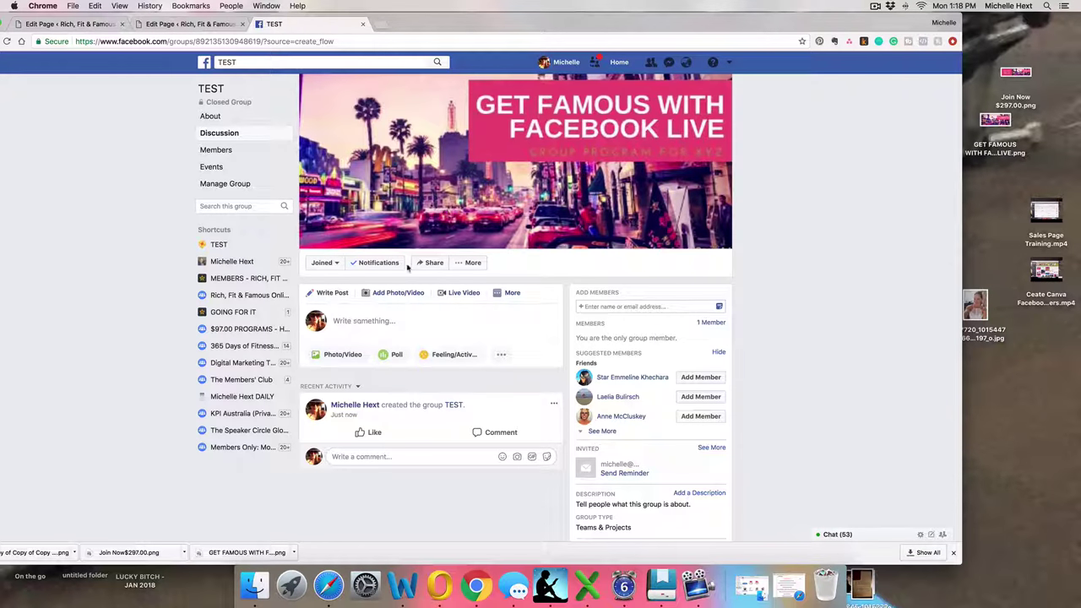
{"action": "left_click_drag", "start_coordinate": [406, 21], "coordinate": [467, 21]}
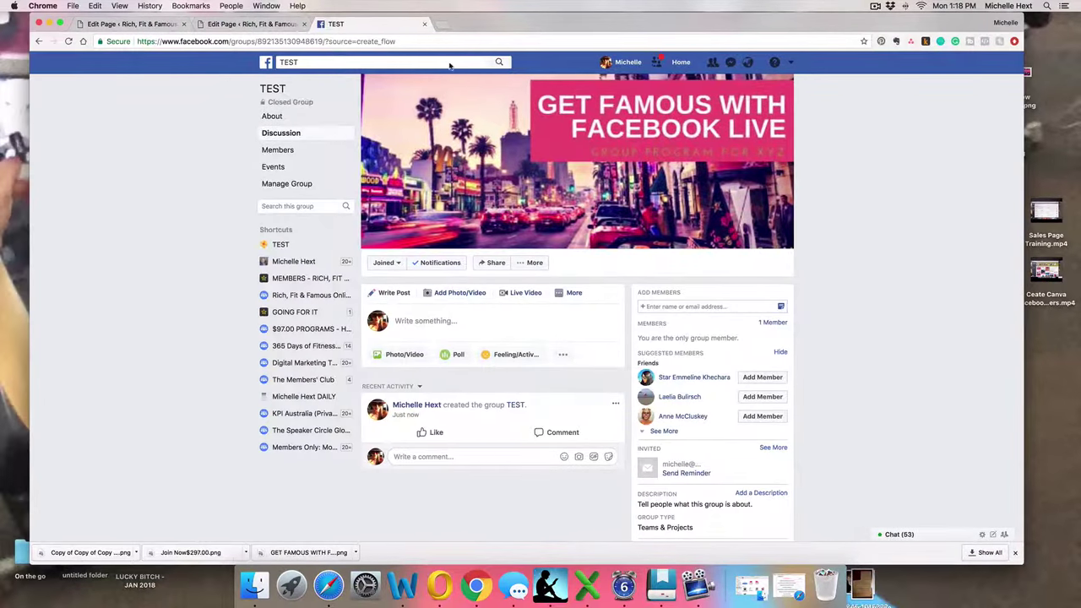
Begin a new group post headed 'WELCOME - PLEASE READ'
{"action": "left_click", "coordinate": [401, 320]}
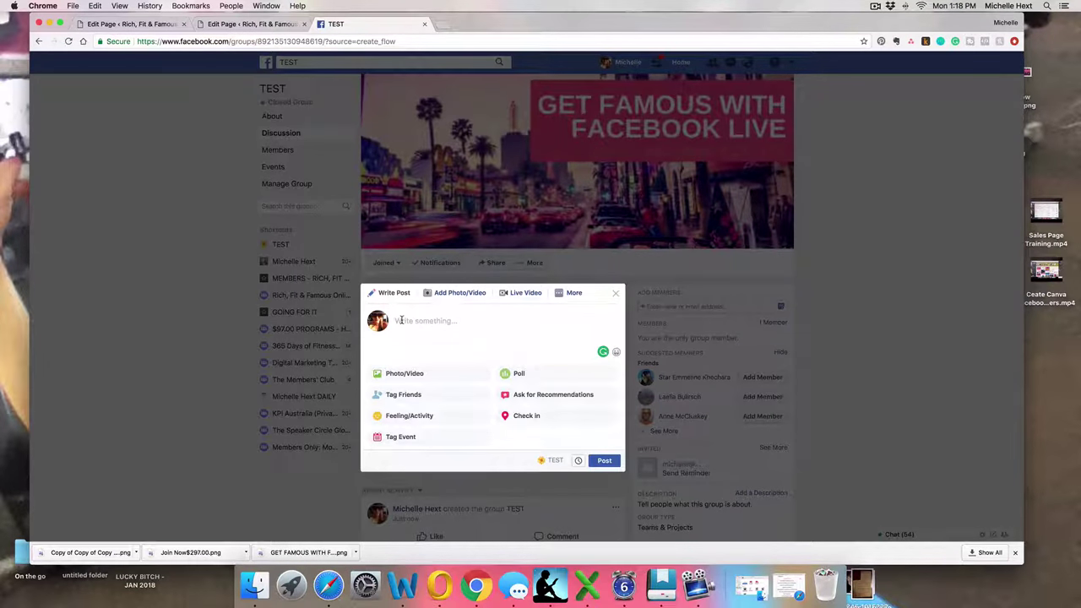
{"action": "type", "text": "ATTENTION"}
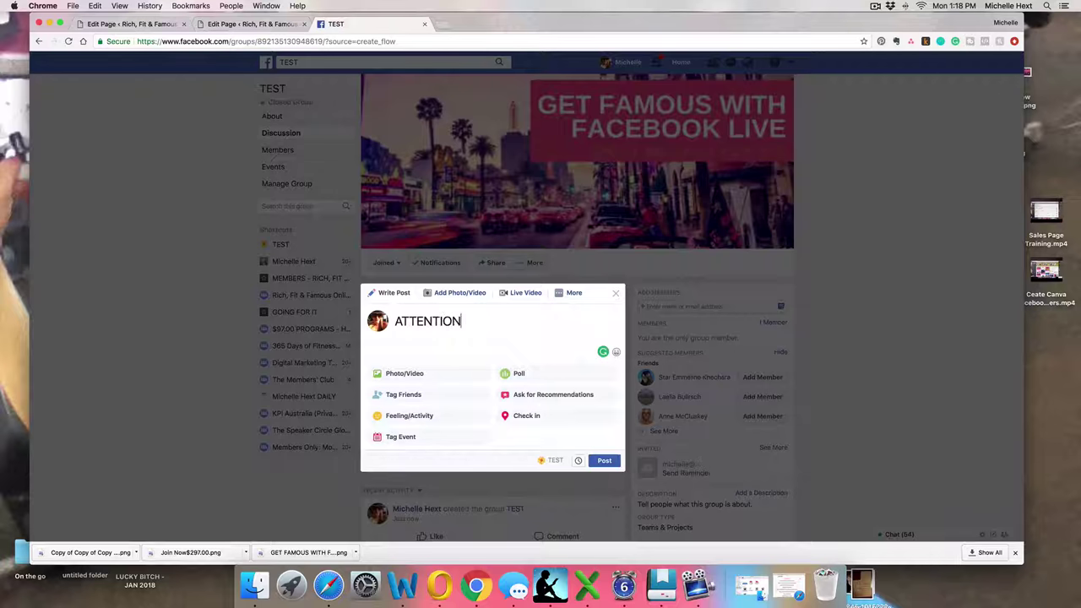
{"action": "type", "text": " PLEASE!!"}
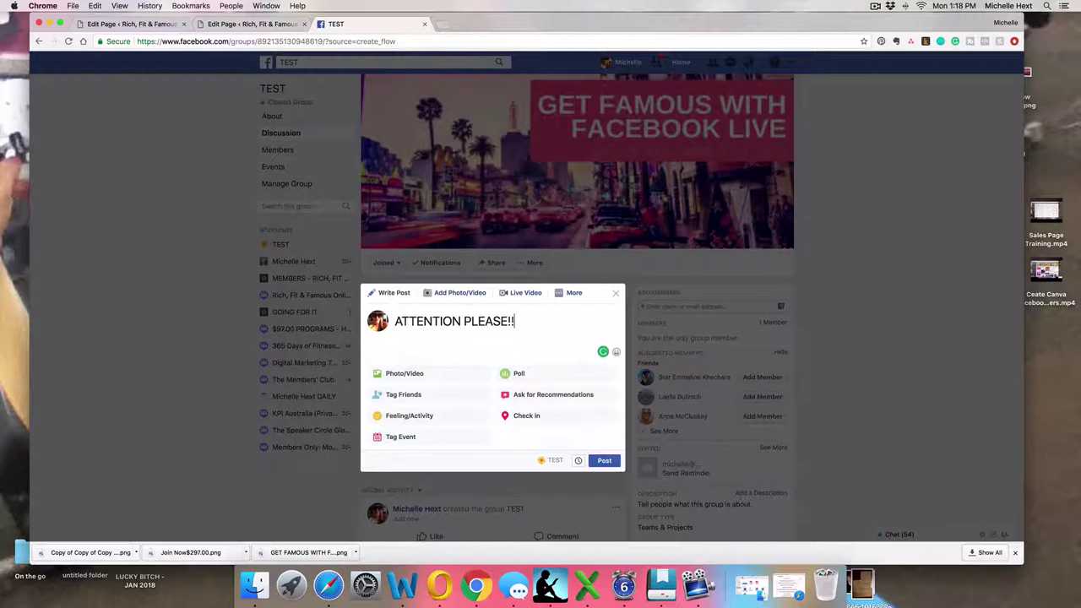
{"action": "key", "text": "BackSpace"}
{"action": "key", "text": "BackSpace"}
{"action": "key", "text": "BackSpace"}
{"action": "key", "text": "BackSpace"}
{"action": "key", "text": "BackSpace"}
{"action": "key", "text": "BackSpace"}
{"action": "key", "text": "BackSpace"}
{"action": "key", "text": "BackSpace"}
{"action": "key", "text": "BackSpace"}
{"action": "key", "text": "BackSpace"}
{"action": "key", "text": "BackSpace"}
{"action": "key", "text": "BackSpace"}
{"action": "key", "text": "BackSpace"}
{"action": "key", "text": "BackSpace"}
{"action": "key", "text": "BackSpace"}
{"action": "key", "text": "BackSpace"}
{"action": "key", "text": "BackSpace"}
{"action": "key", "text": "BackSpace"}
{"action": "type", "text": "W"}
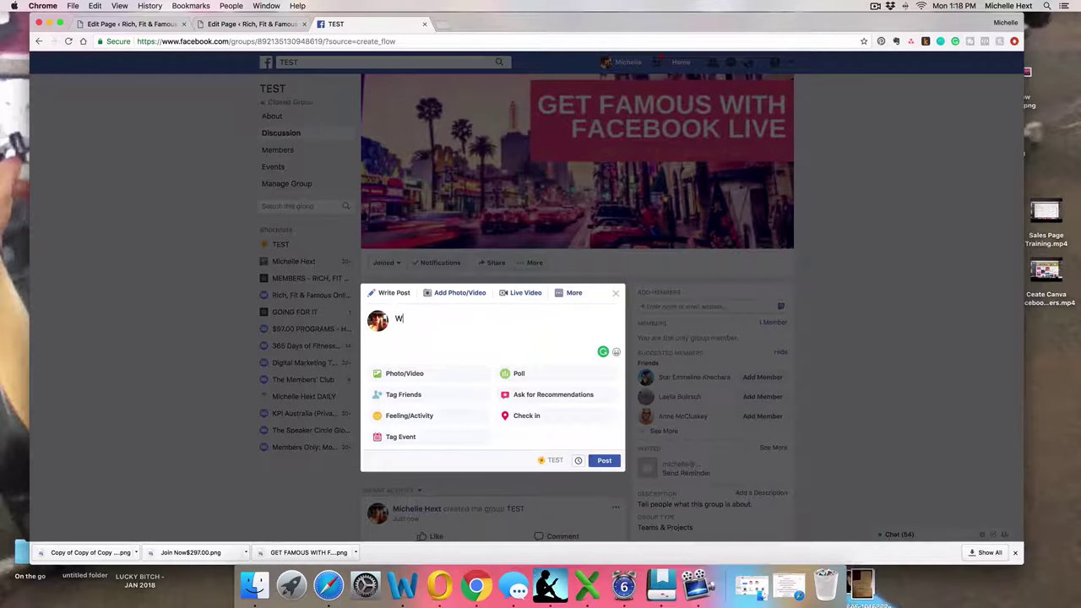
{"action": "type", "text": "ELCOM"}
{"action": "key", "text": "BackSpace"}
{"action": "key", "text": "BackSpace"}
{"action": "key", "text": "BackSpace"}
{"action": "type", "text": "LCOME - PLEAS"}
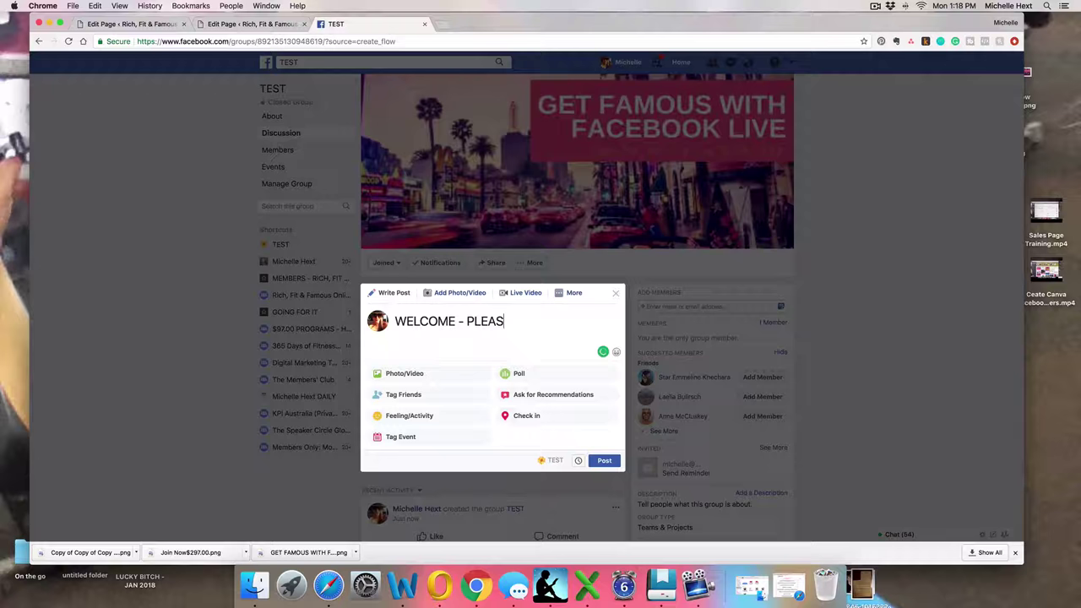
{"action": "type", "text": "E READ SADJNFLAJKNF"}
{"action": "key", "text": "BackSpace"}
{"action": "key", "text": "BackSpace"}
{"action": "key", "text": "BackSpace"}
{"action": "key", "text": "BackSpace"}
{"action": "key", "text": "BackSpace"}
{"action": "key", "text": "BackSpace"}
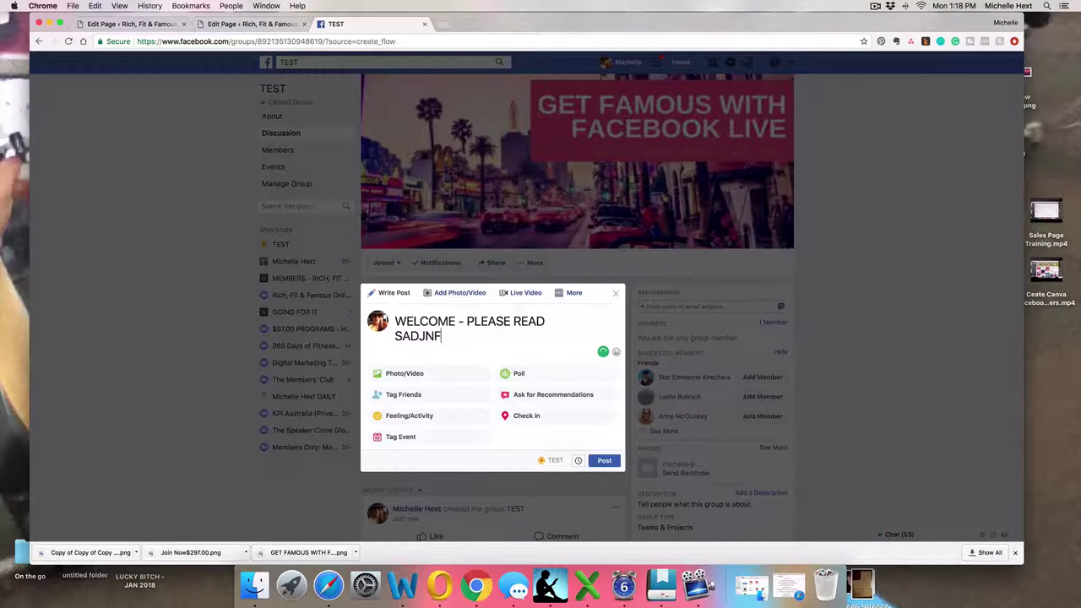
{"action": "key", "text": "BackSpace"}
{"action": "key", "text": "BackSpace"}
{"action": "key", "text": "BackSpace"}
{"action": "key", "text": "BackSpace"}
{"action": "key", "text": "BackSpace"}
{"action": "key", "text": "BackSpace"}
Add three placeholder text lines below the heading and publish the post
{"action": "key", "text": "Return"}
{"action": "type", "text": "lsfnl;gdn g"}
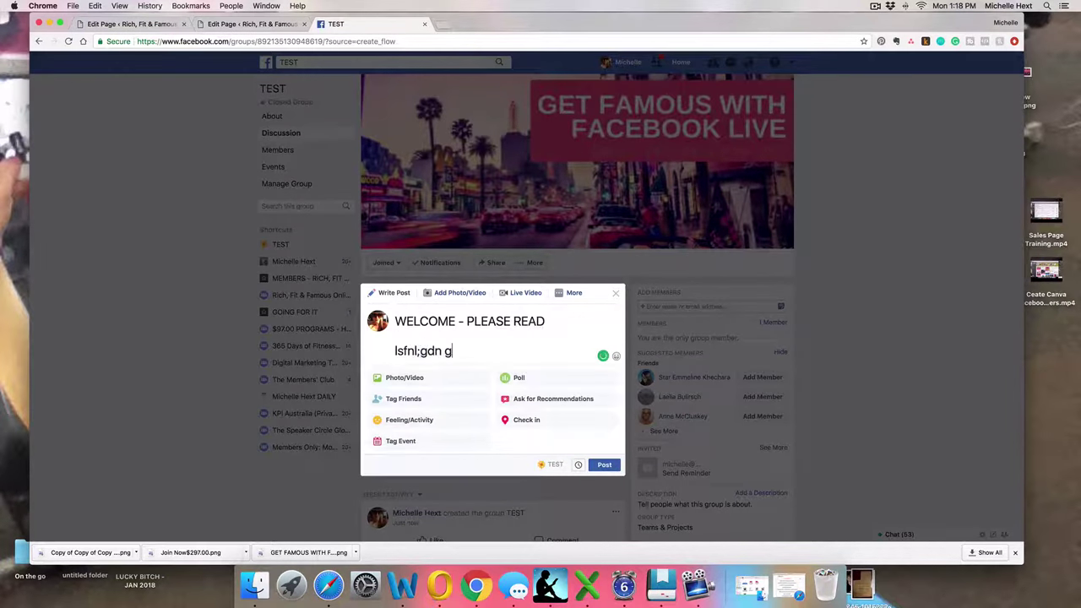
{"action": "key", "text": "Return"}
{"action": "type", "text": "galkgndlk g"}
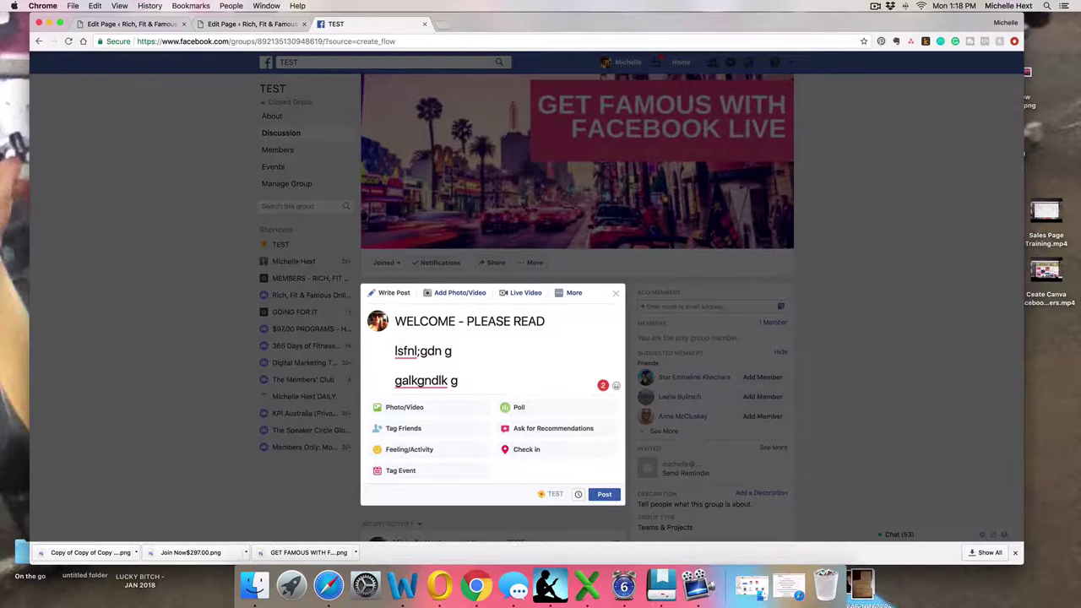
{"action": "key", "text": "Return"}
{"action": "type", "text": "agndlanldk dl"}
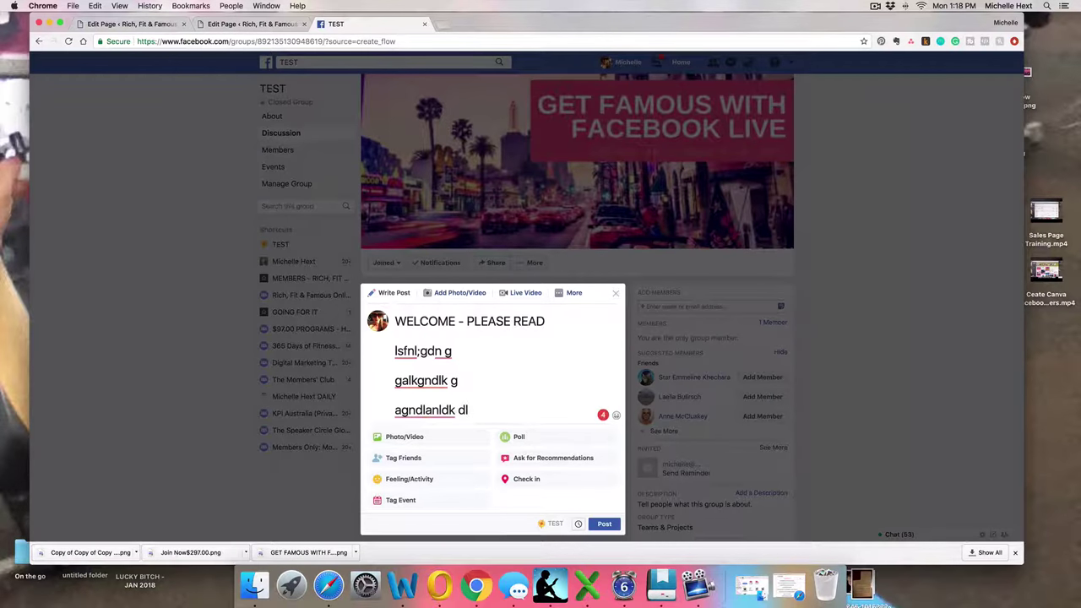
{"action": "scroll", "coordinate": [546, 348], "scroll_direction": "down", "scroll_amount": 3}
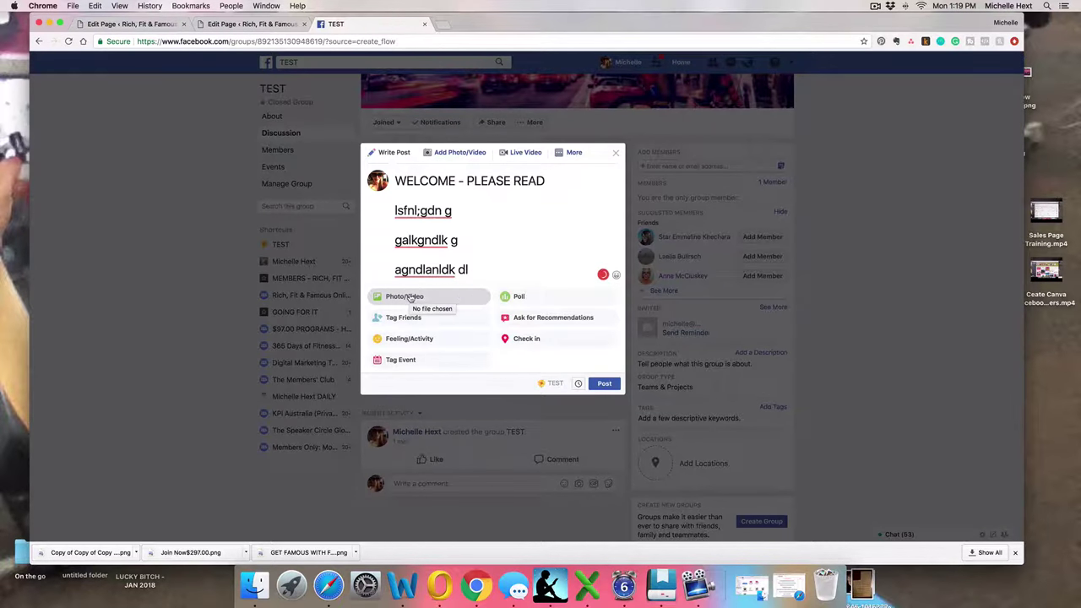
{"action": "left_click", "coordinate": [613, 385]}
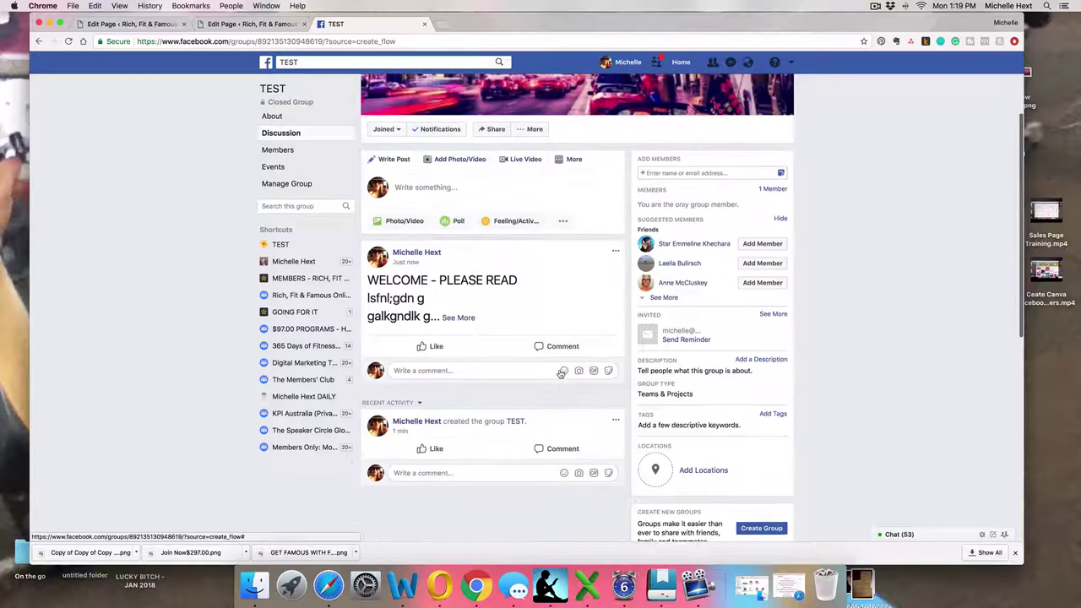
Save the description 'This group is for a paid program - you can go here () to sign up.'
{"action": "scroll", "coordinate": [686, 389], "scroll_direction": "down", "scroll_amount": 1}
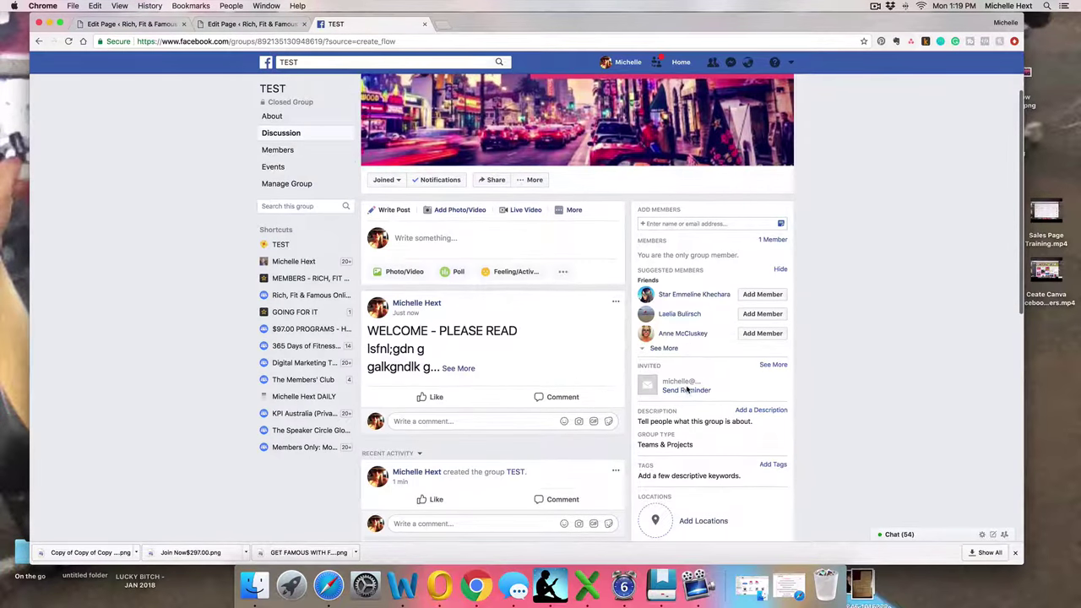
{"action": "left_click", "coordinate": [751, 412]}
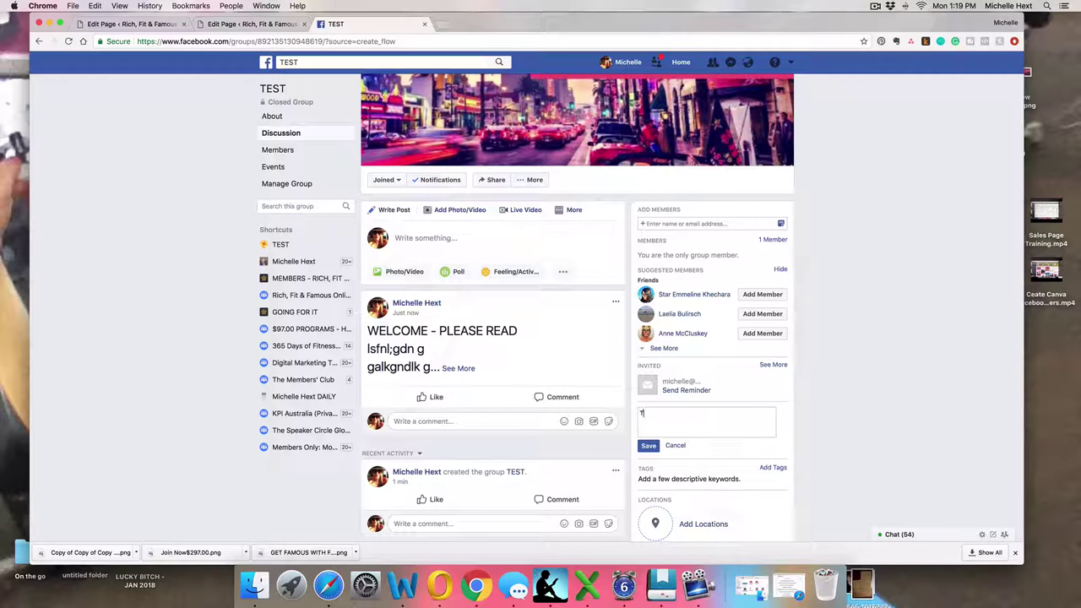
{"action": "type", "text": "This group is for a paid pro"}
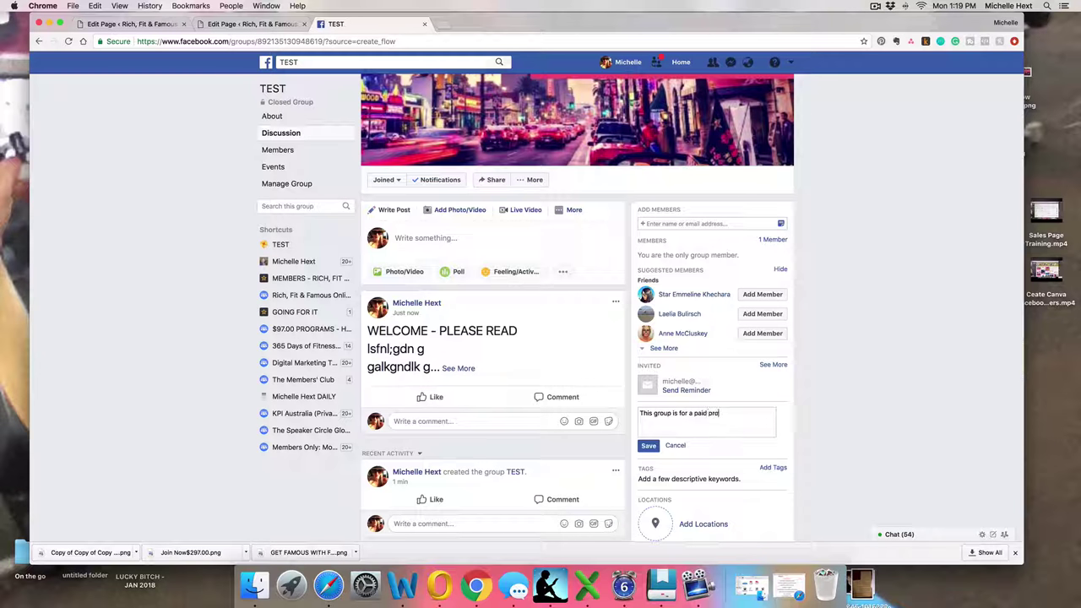
{"action": "type", "text": "gram - you can go here () to"}
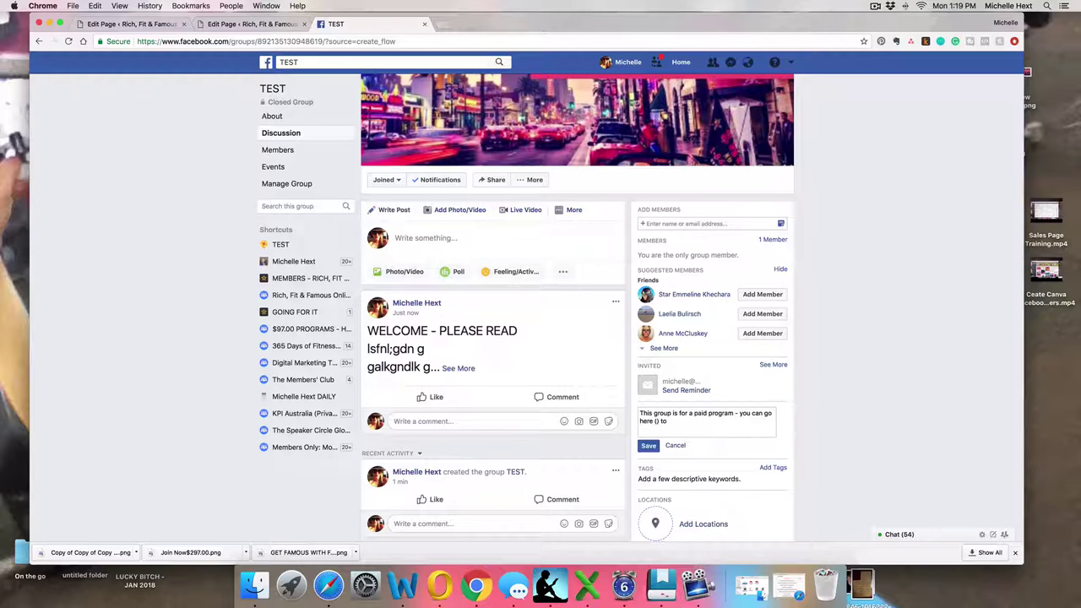
{"action": "type", "text": " upng u"}
{"action": "key", "text": "BackSpace"}
{"action": "key", "text": "BackSpace"}
{"action": "type", "text": "."}
{"action": "left_click", "coordinate": [648, 449]}
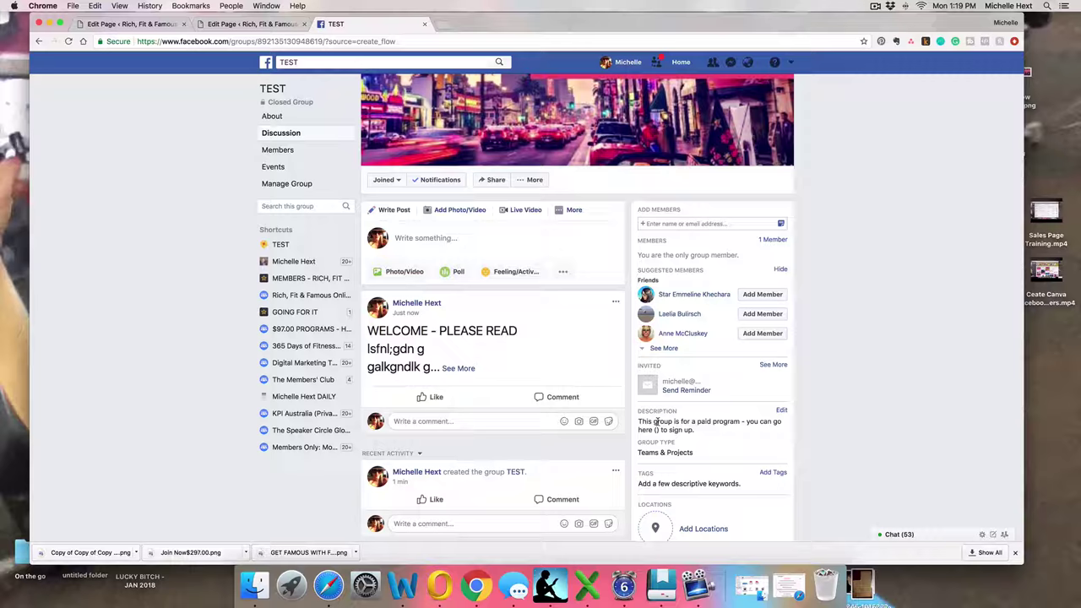
{"action": "scroll", "coordinate": [671, 392], "scroll_direction": "down", "scroll_amount": 4}
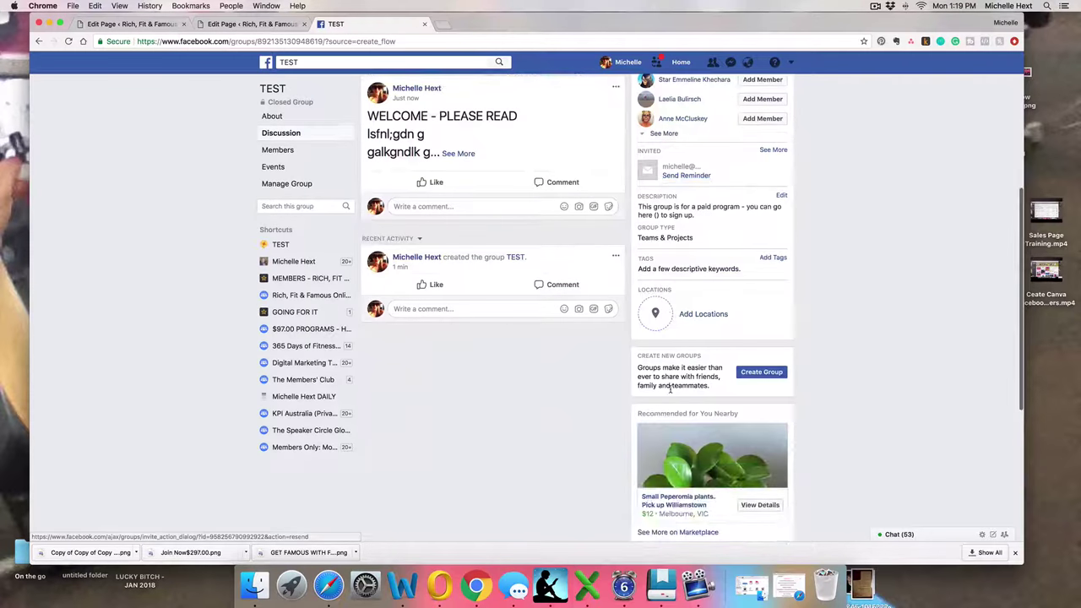
{"action": "scroll", "coordinate": [670, 390], "scroll_direction": "up", "scroll_amount": 2}
{"action": "scroll", "coordinate": [670, 388], "scroll_direction": "up", "scroll_amount": 5}
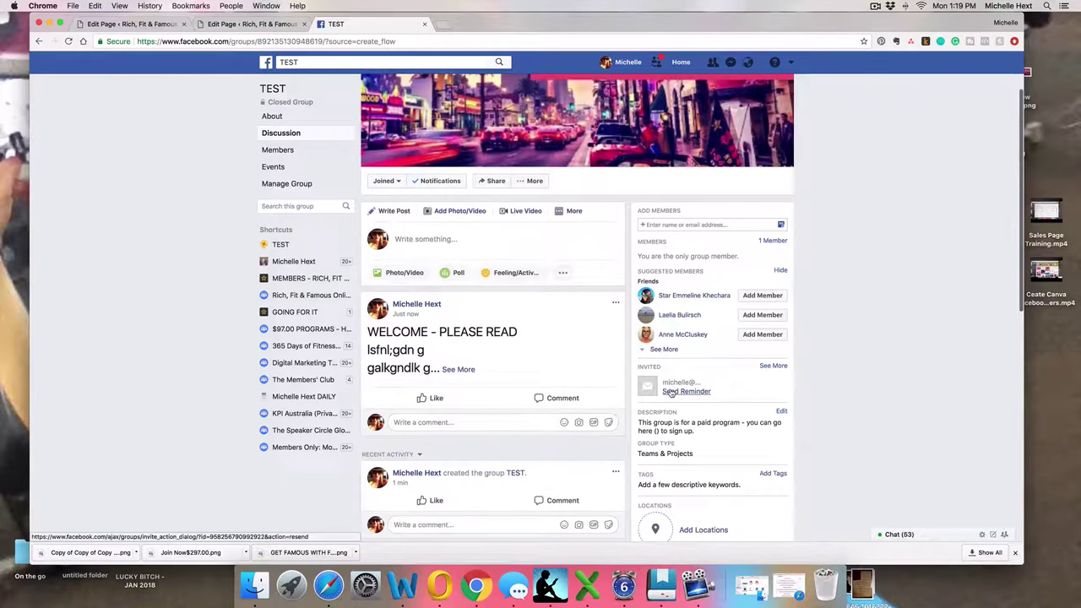
{"action": "left_click", "coordinate": [543, 174]}
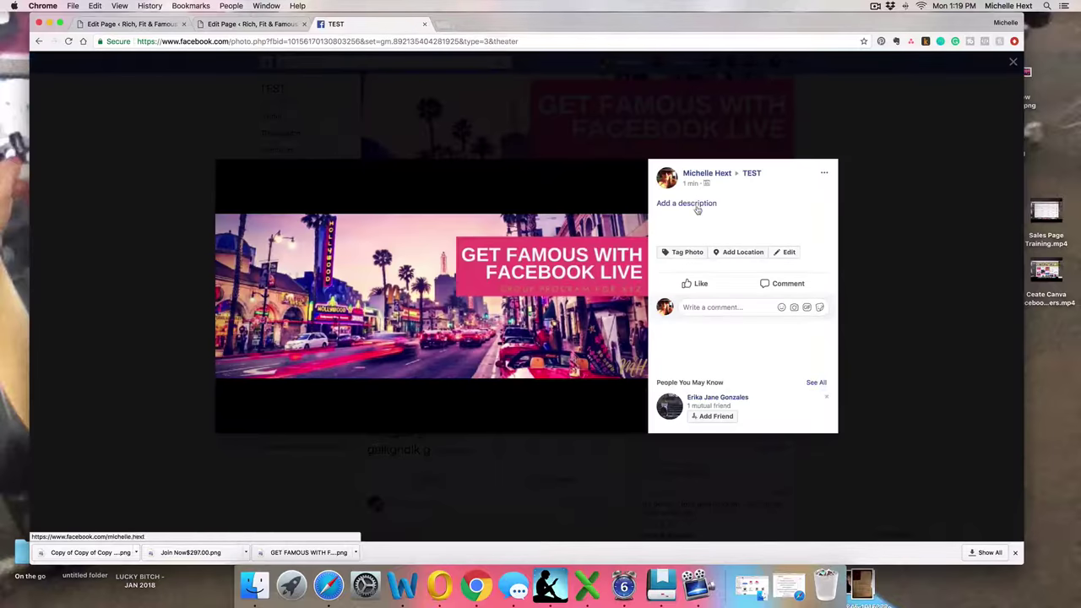
{"action": "left_click", "coordinate": [691, 205]}
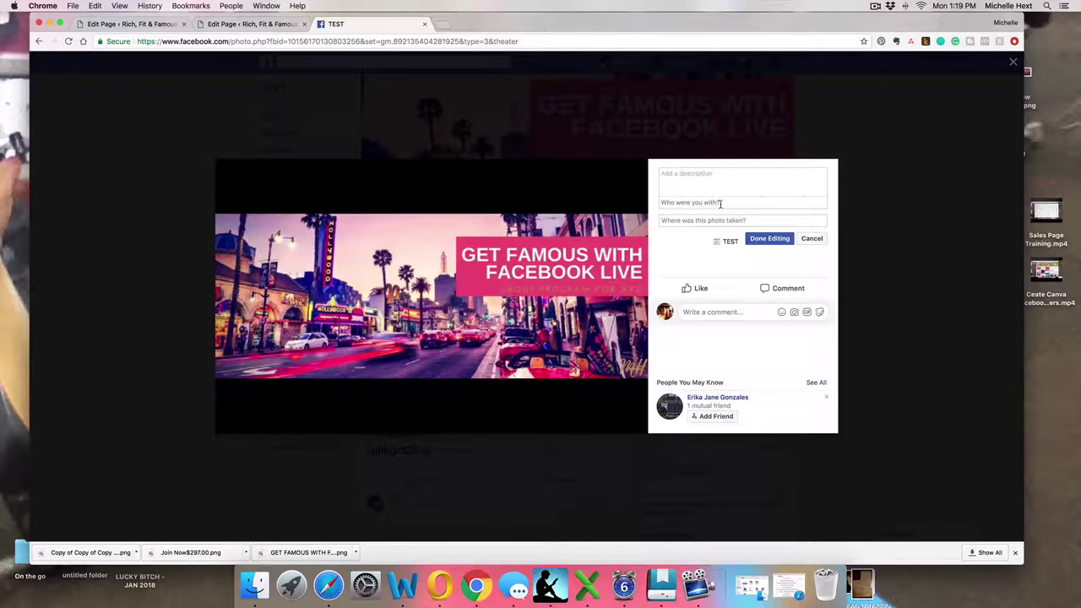
{"action": "left_click", "coordinate": [869, 182]}
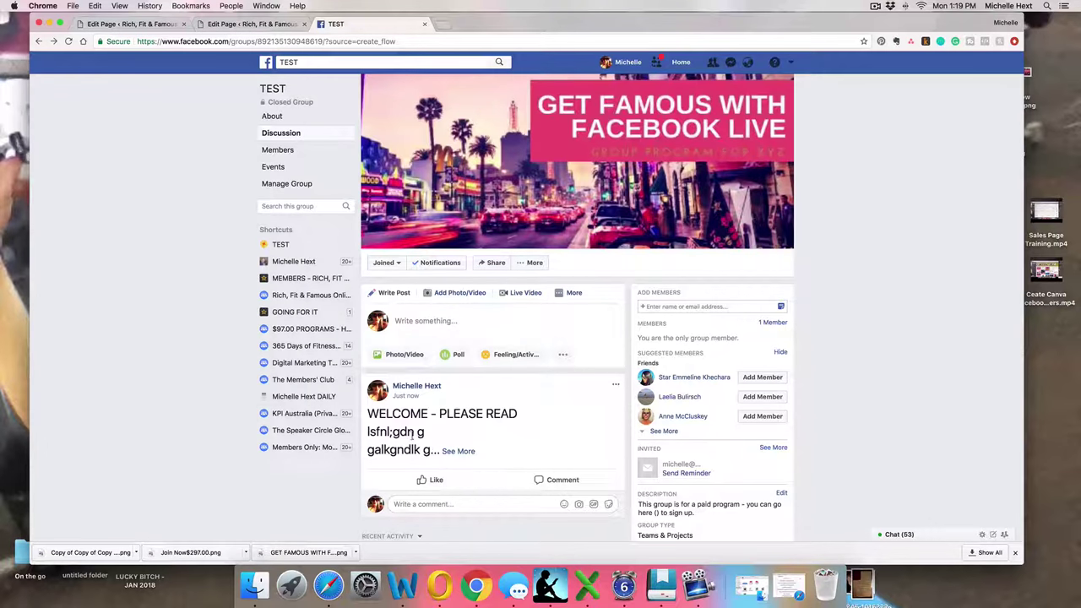
{"action": "left_click", "coordinate": [604, 183]}
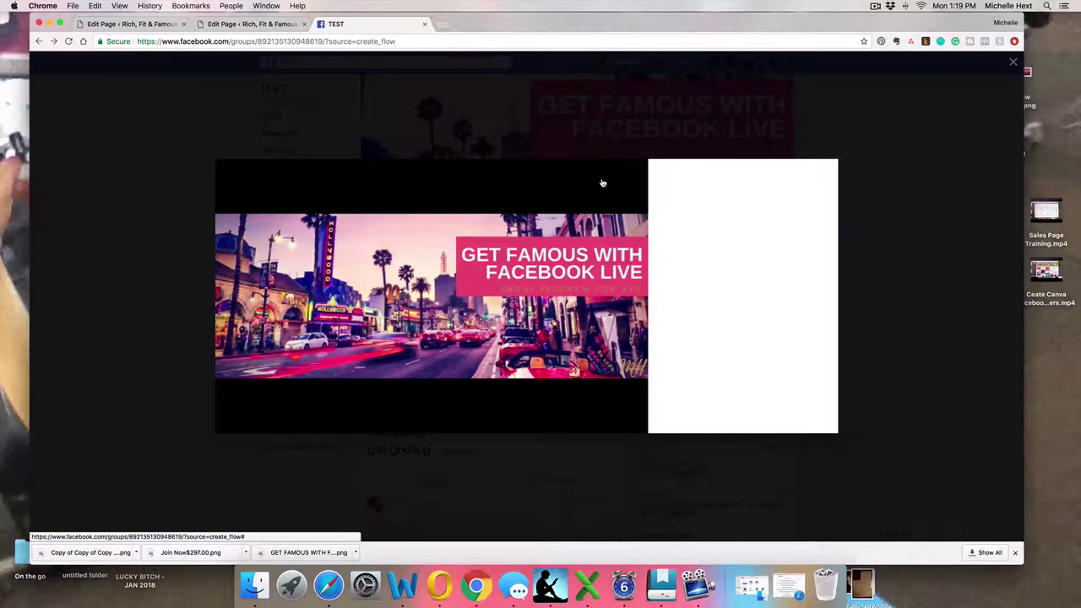
{"action": "left_click", "coordinate": [716, 206]}
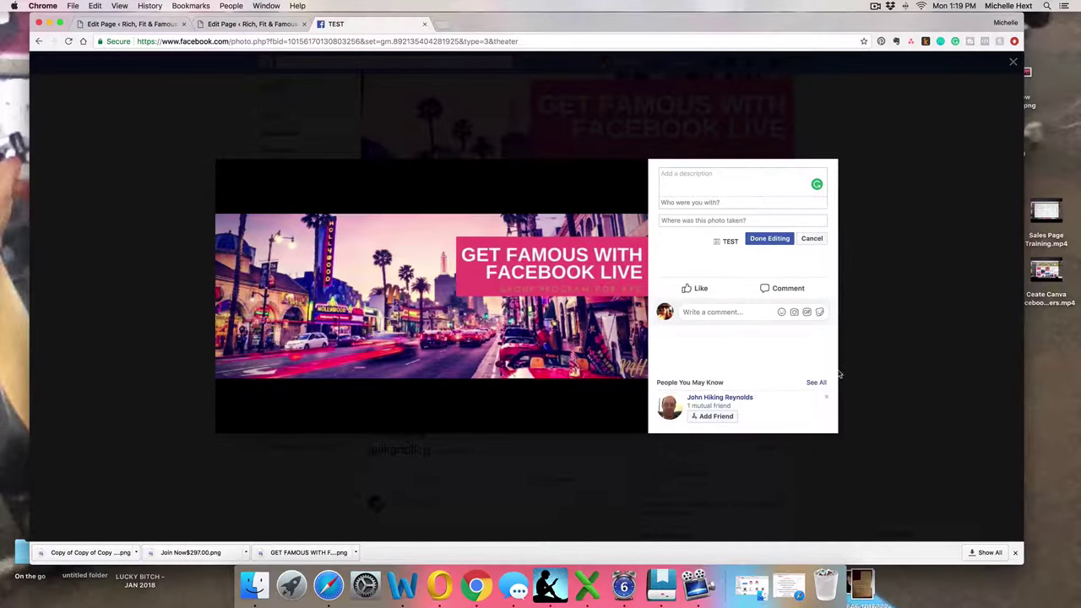
{"action": "left_click", "coordinate": [874, 239]}
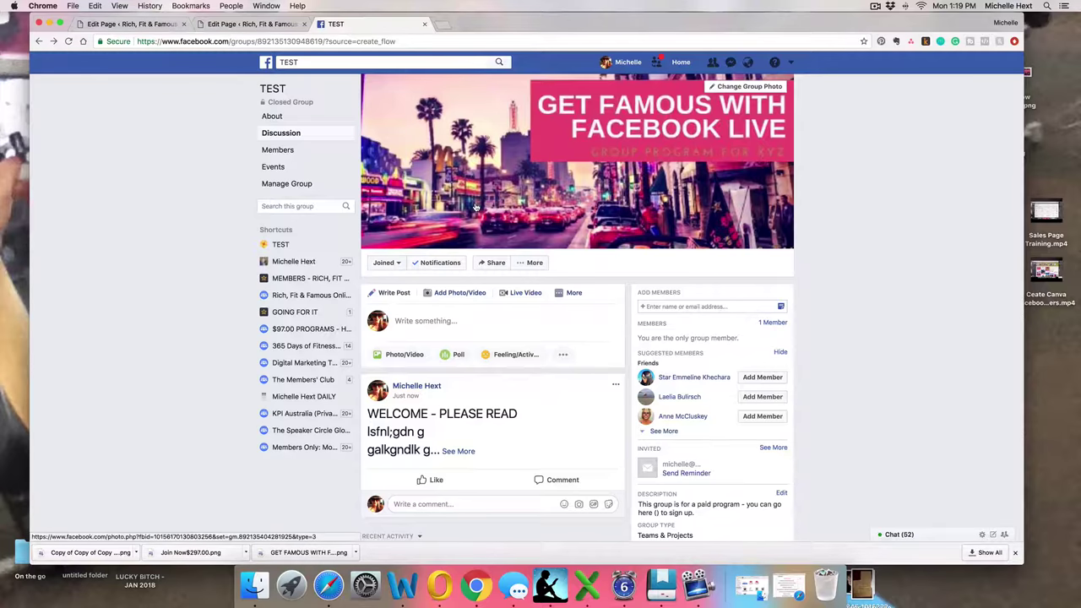
{"action": "scroll", "coordinate": [476, 207], "scroll_direction": "down", "scroll_amount": 5}
Strip '?source=create_flow' from the group's web address
{"action": "scroll", "coordinate": [475, 207], "scroll_direction": "up", "scroll_amount": 5}
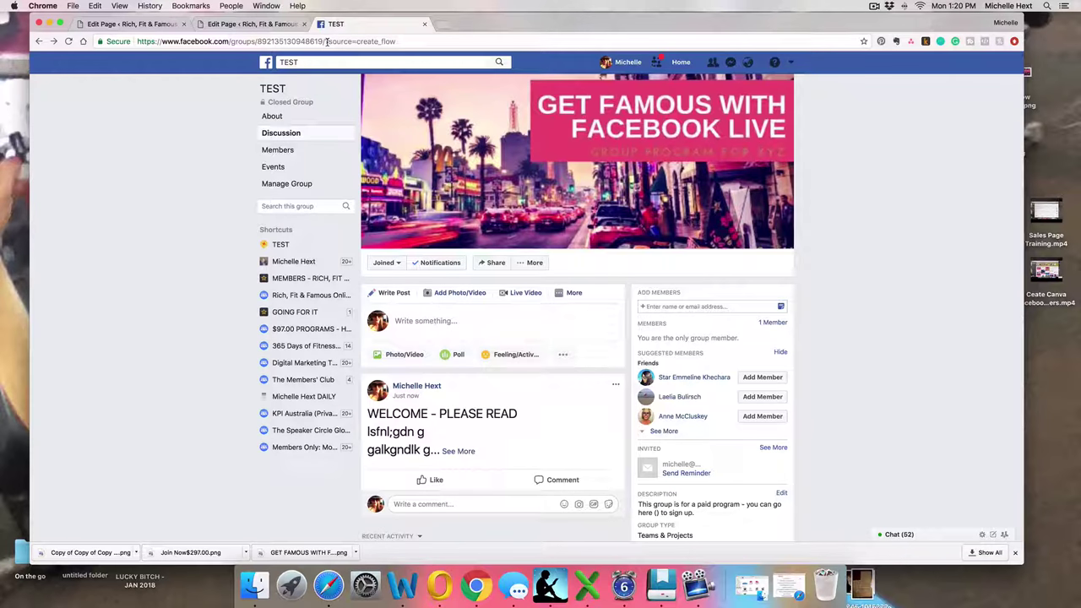
{"action": "left_click_drag", "start_coordinate": [327, 42], "coordinate": [396, 43]}
{"action": "key", "text": "BackSpace"}
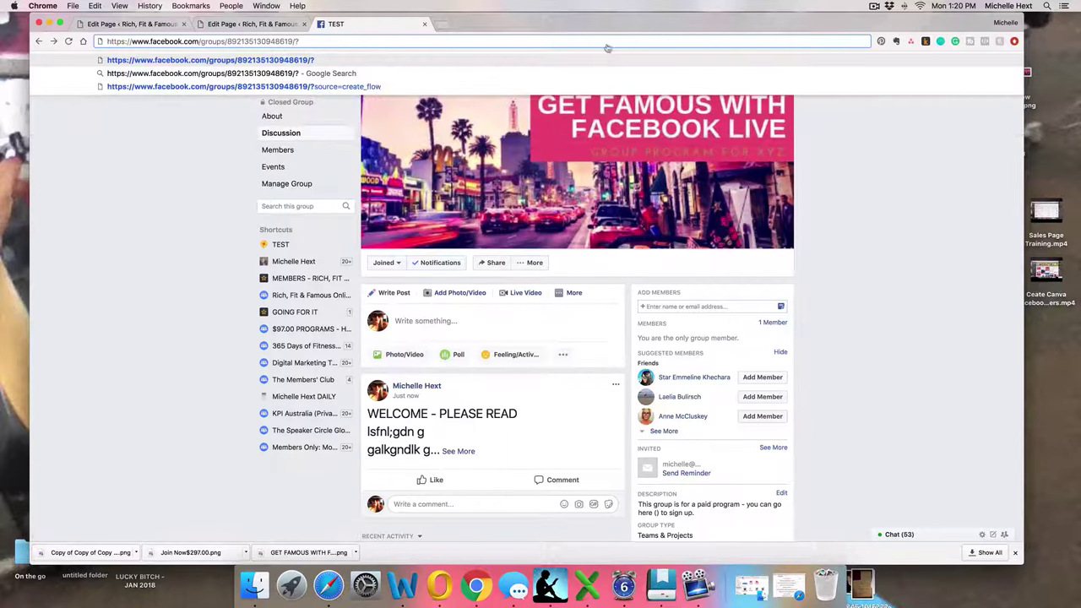
{"action": "key", "text": "BackSpace"}
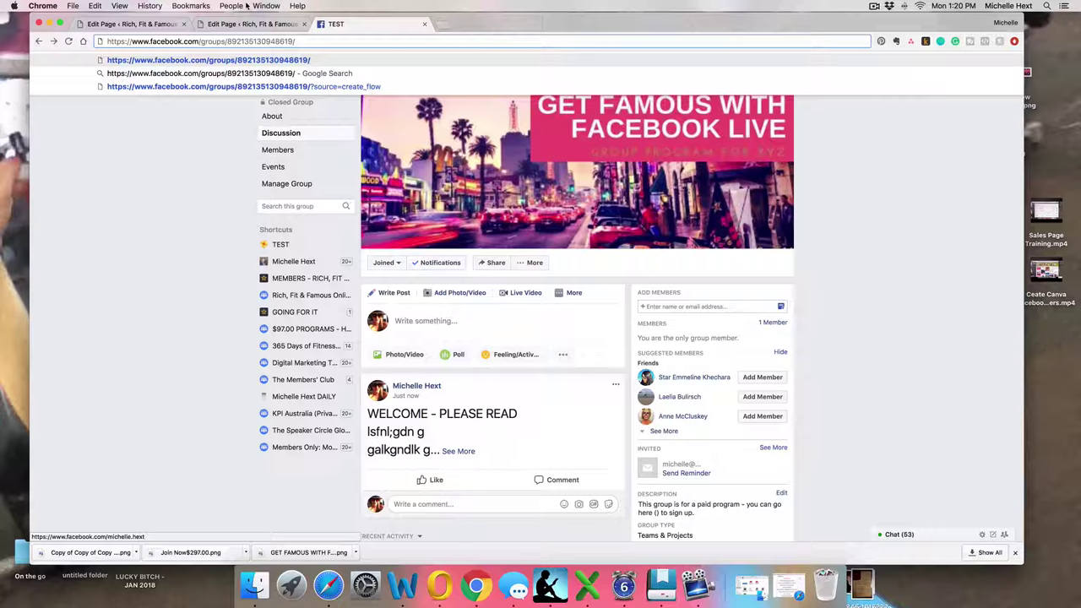
Copy the cleaned group address and reload the group page at it
{"action": "left_click_drag", "start_coordinate": [485, 23], "coordinate": [511, 23]}
{"action": "left_click_drag", "start_coordinate": [320, 41], "coordinate": [83, 8]}
{"action": "left_click", "coordinate": [94, 6]}
{"action": "left_click", "coordinate": [110, 53]}
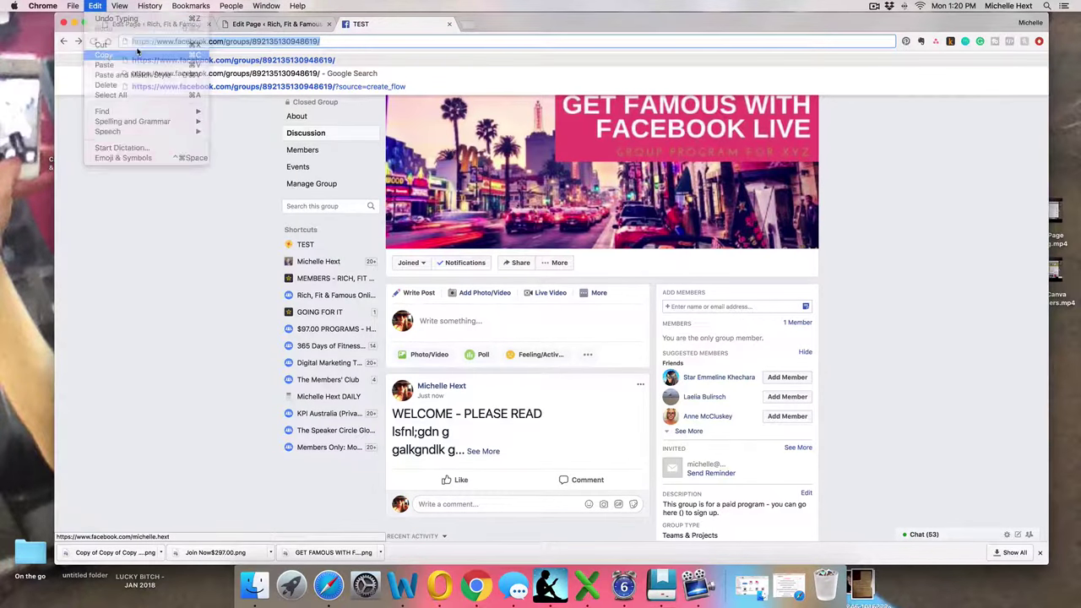
{"action": "left_click", "coordinate": [160, 146]}
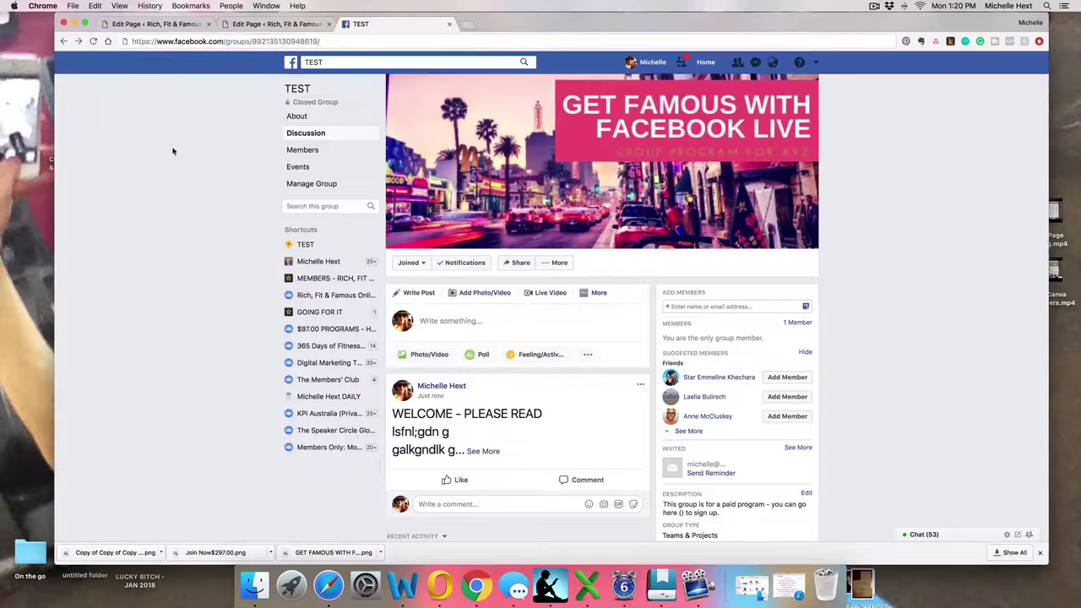
{"action": "left_click", "coordinate": [305, 132]}
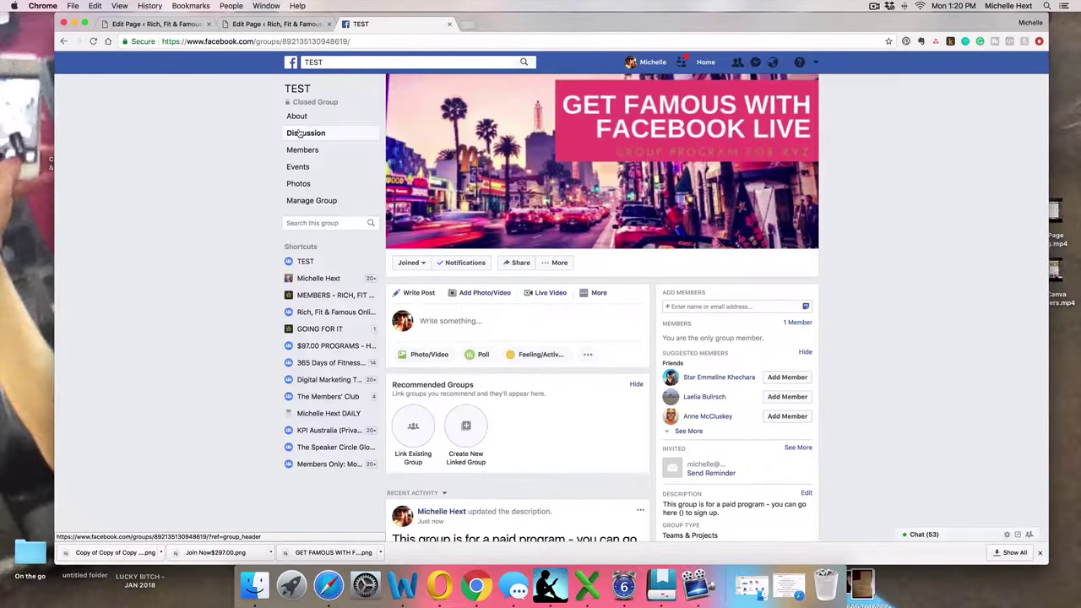
Copy the clean group address again and open a new blank tab
{"action": "left_click", "coordinate": [357, 42]}
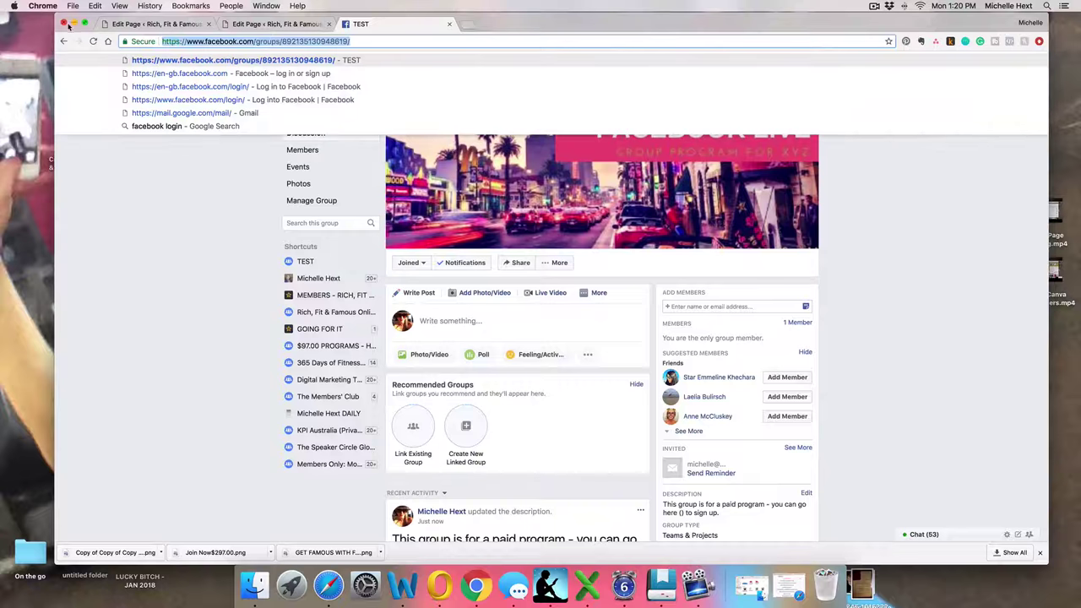
{"action": "left_click", "coordinate": [94, 6]}
{"action": "left_click", "coordinate": [106, 51]}
{"action": "left_click", "coordinate": [473, 27]}
Paste the copied TEST group address into the new tab and load the group page
{"action": "left_click", "coordinate": [94, 6]}
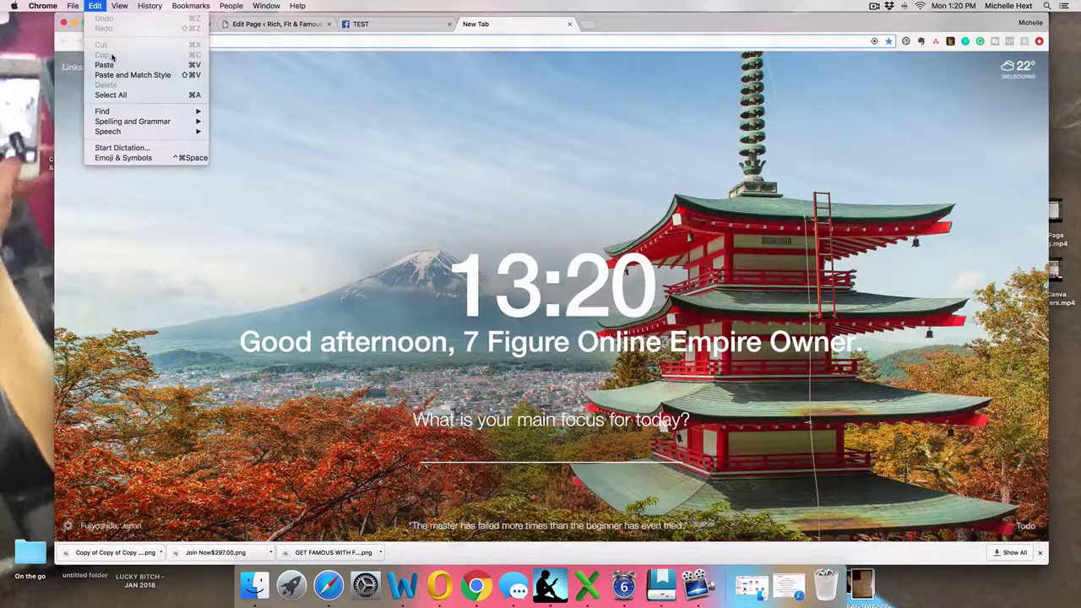
{"action": "left_click", "coordinate": [106, 64]}
{"action": "key", "text": "Return"}
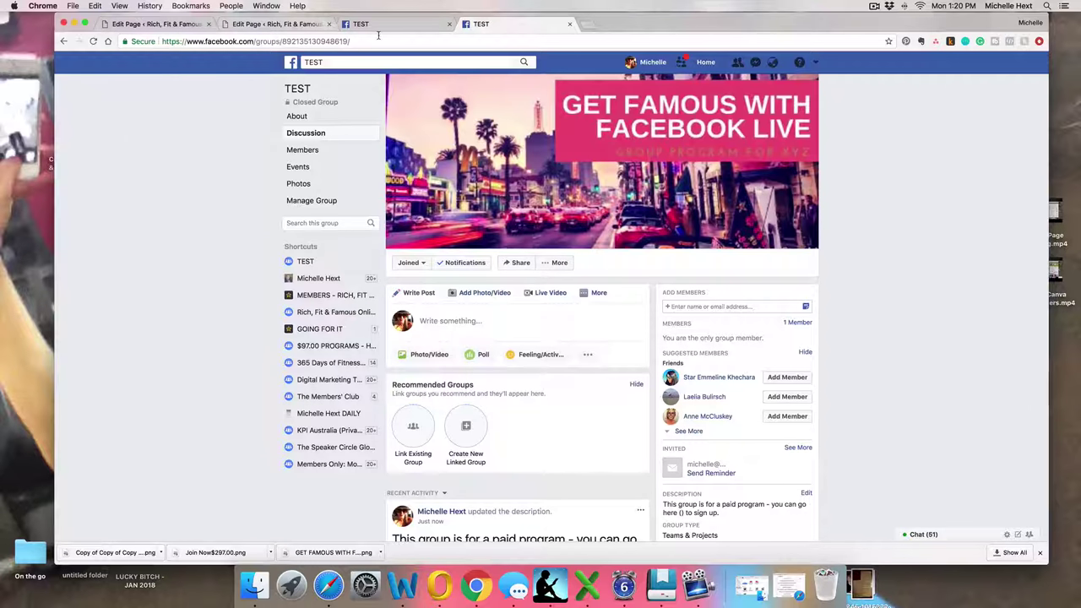
{"action": "left_click", "coordinate": [321, 41]}
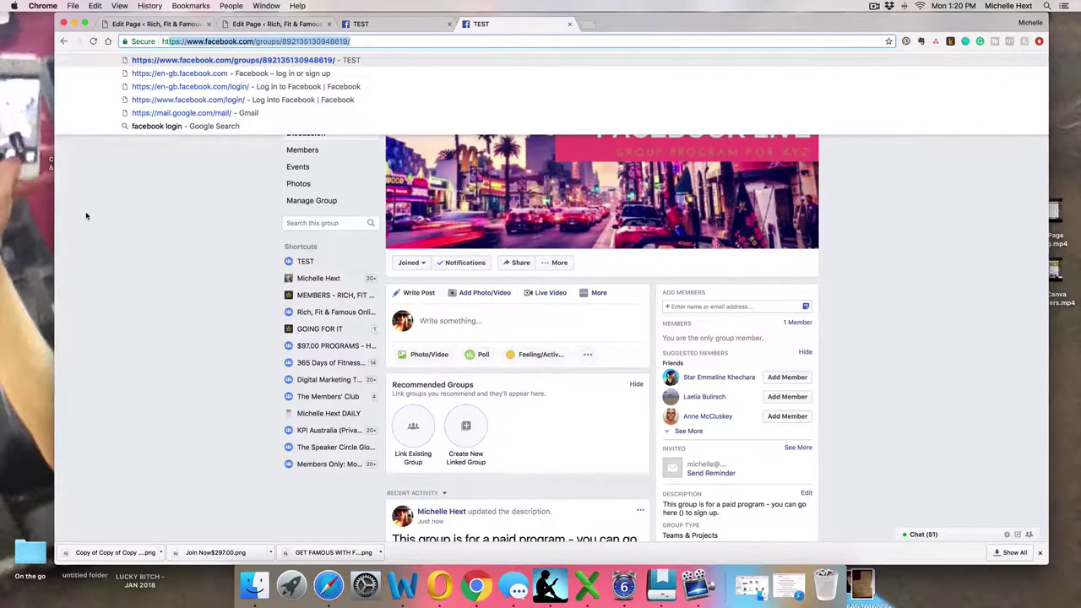
{"action": "left_click", "coordinate": [85, 215]}
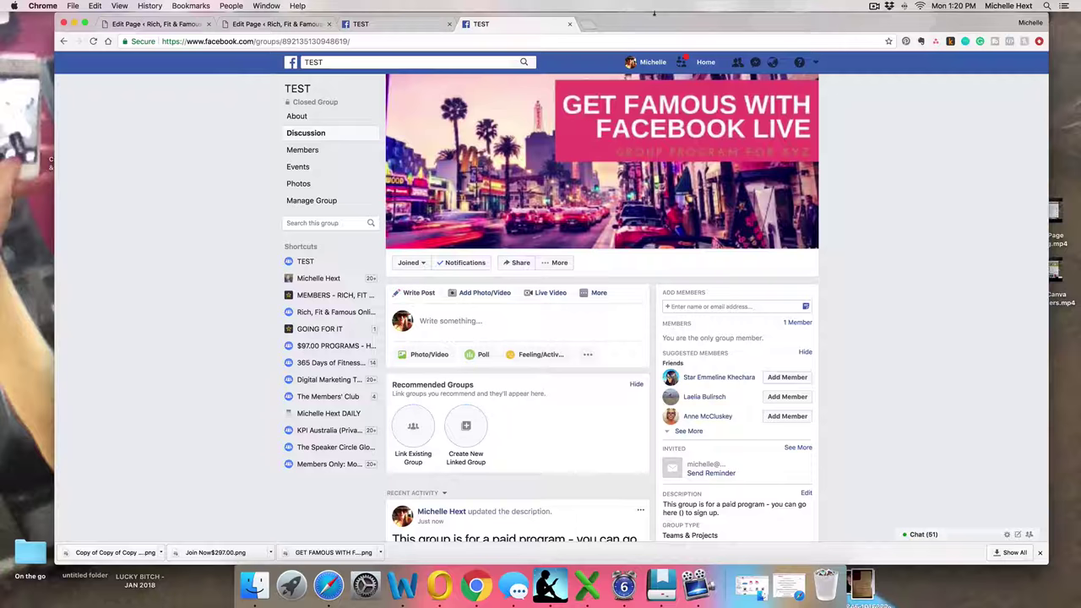